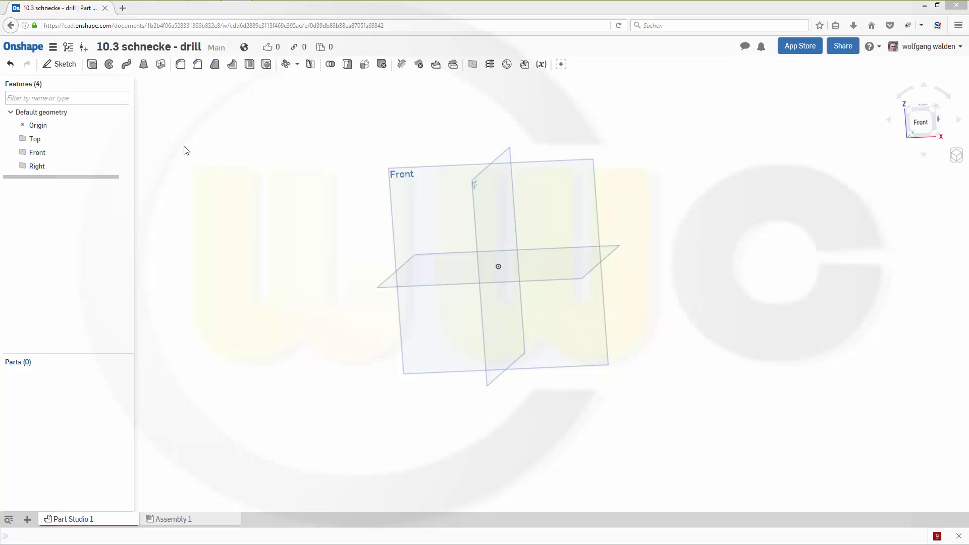
Start a new sketch on the Top plane and view it head-on
click(61, 65)
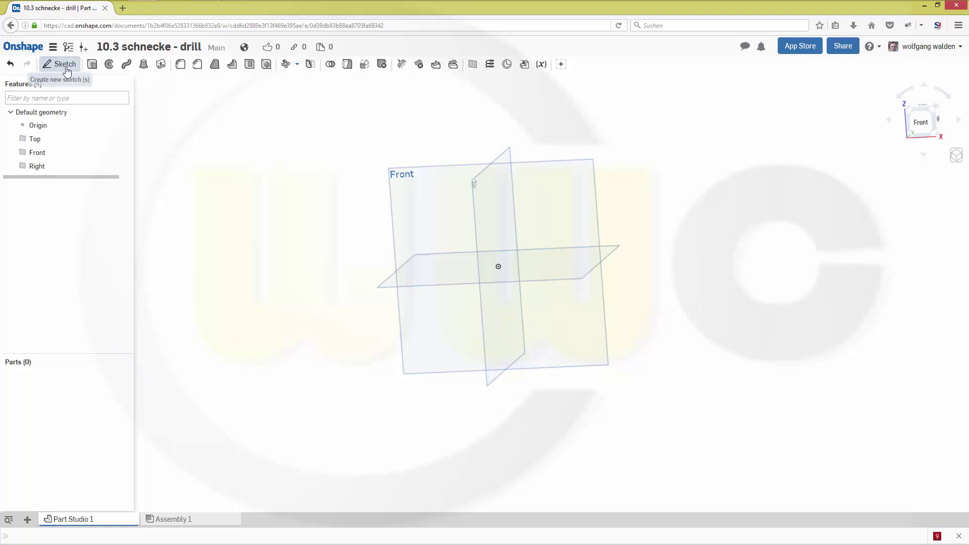
click(427, 287)
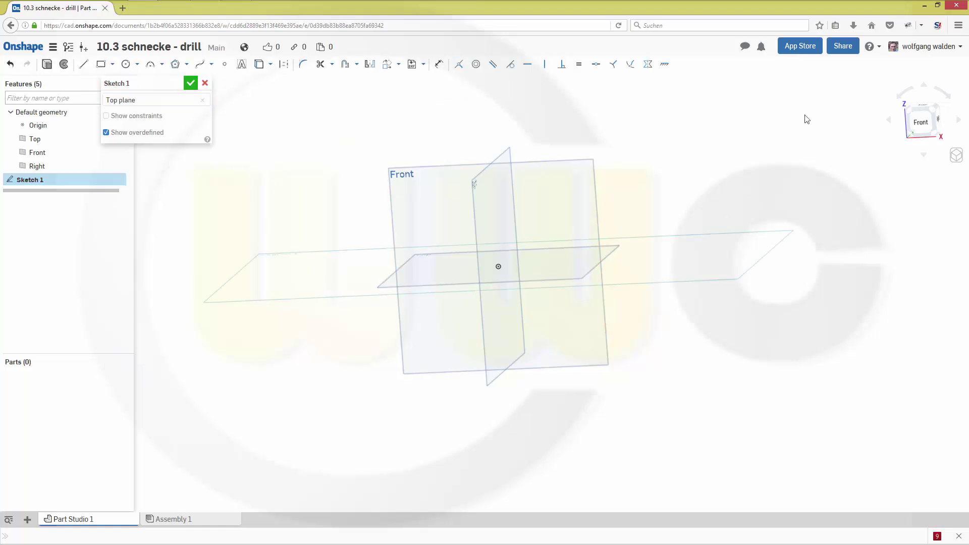
right_drag(665, 156, 630, 172)
key(n)
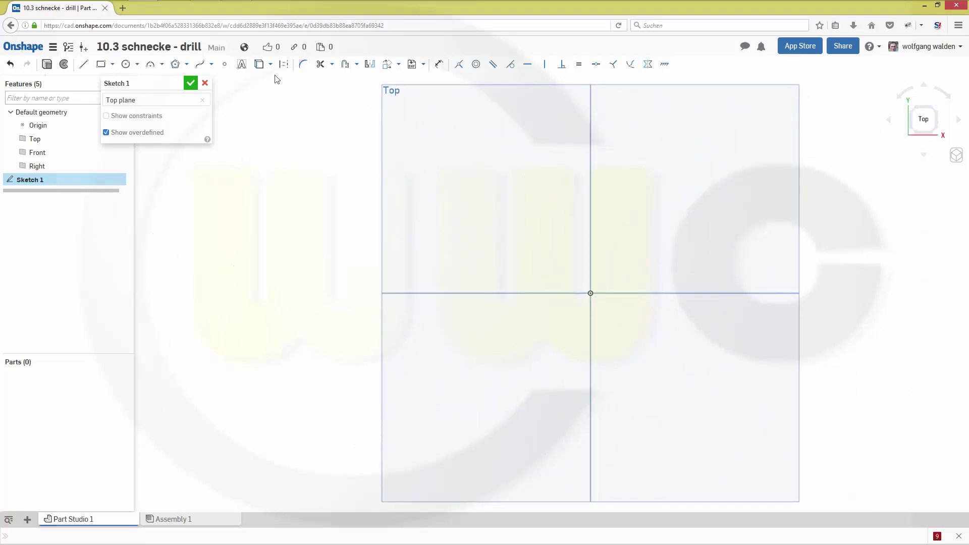
Draw a circle centred on the origin with a 20 diameter
click(126, 64)
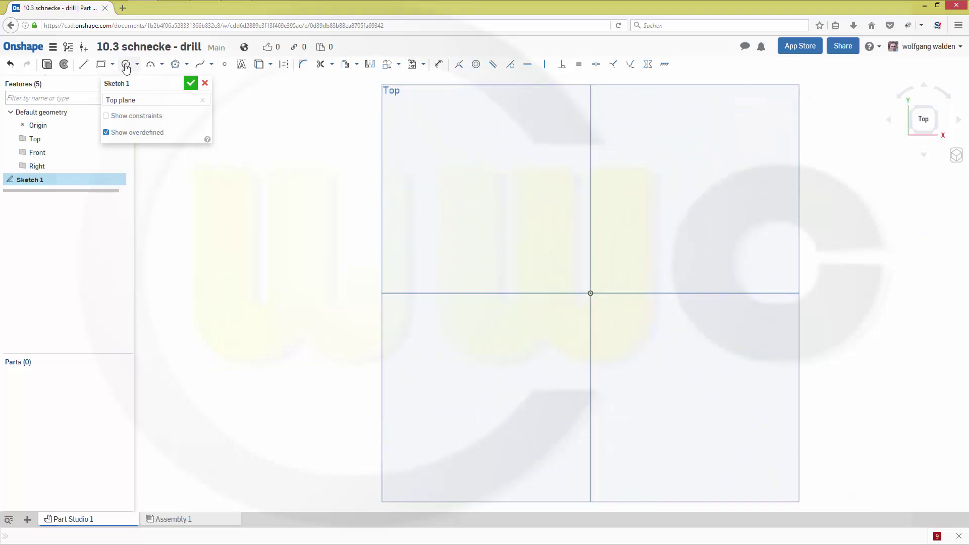
click(591, 293)
click(655, 313)
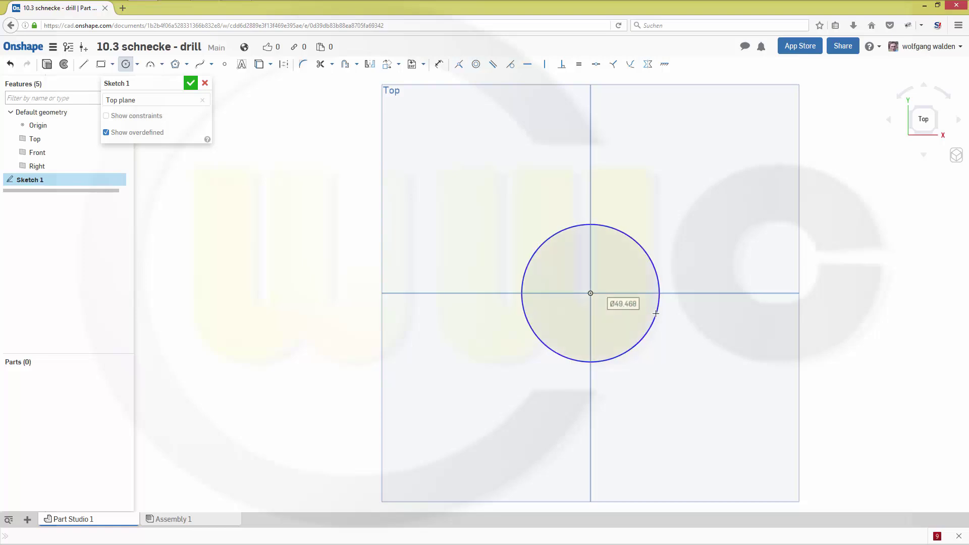
text(20)
key(Return)
scroll(633, 284, up, 3)
scroll(583, 315, up, 3)
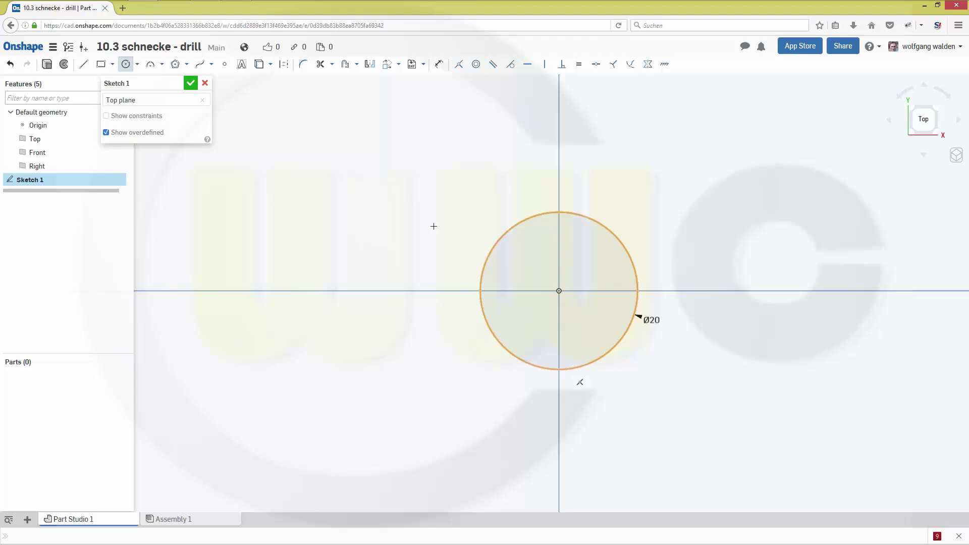
Draw three connected lines forming a tapered tooth past the circle's right edge
click(85, 64)
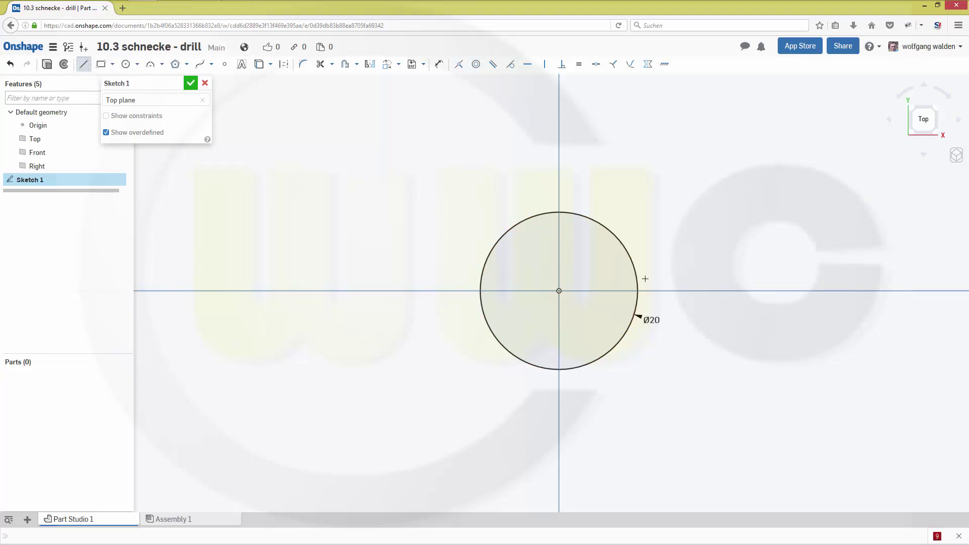
click(599, 264)
click(678, 281)
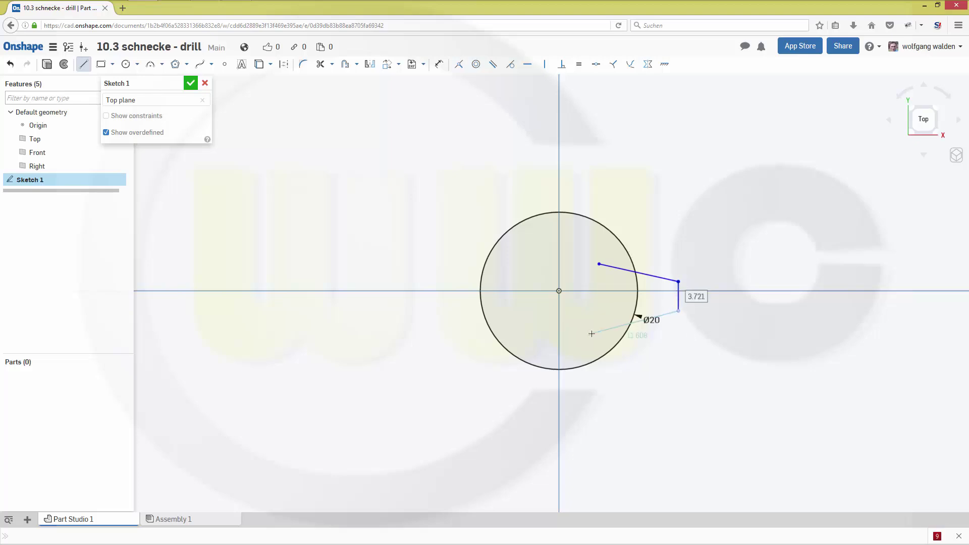
click(677, 311)
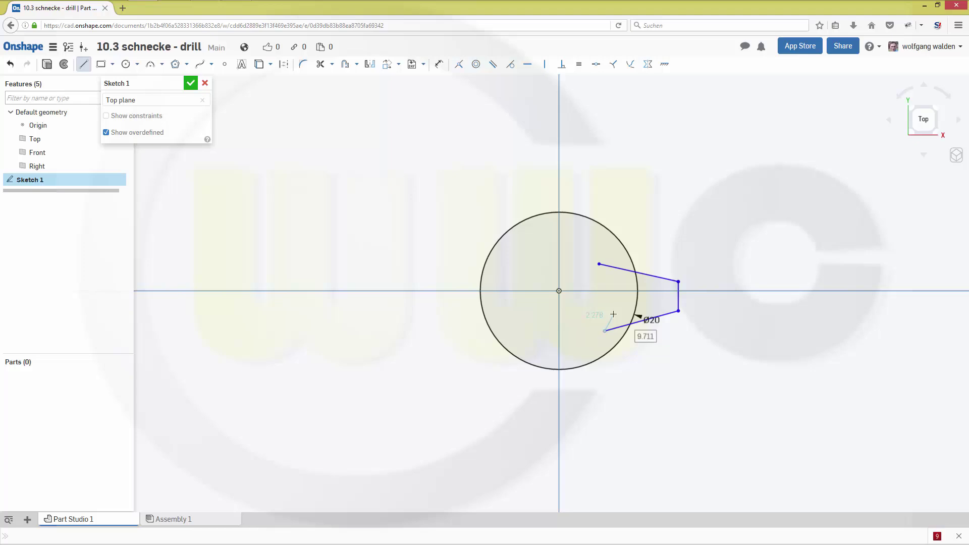
key(Escape)
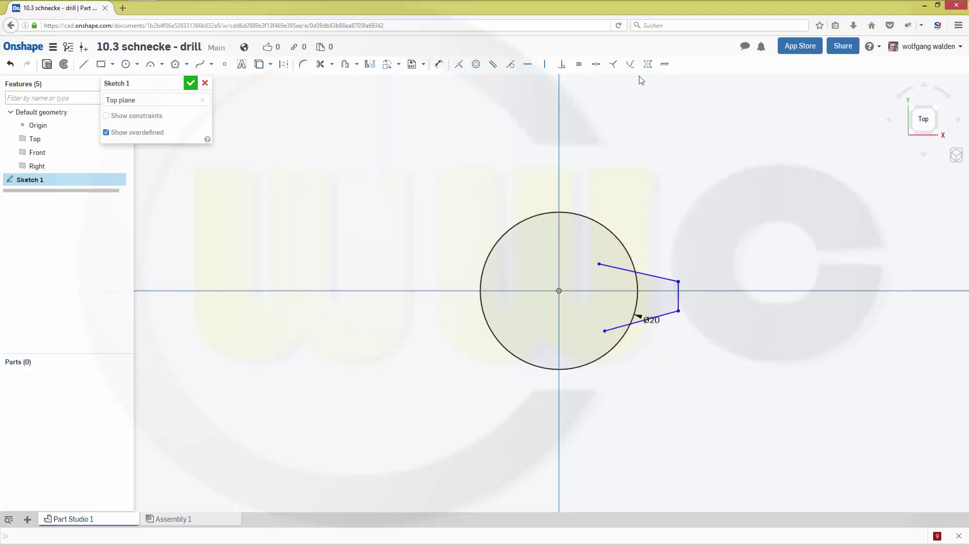
Make the two slanted tooth edges symmetric about the horizontal axis
click(647, 65)
click(649, 274)
click(658, 306)
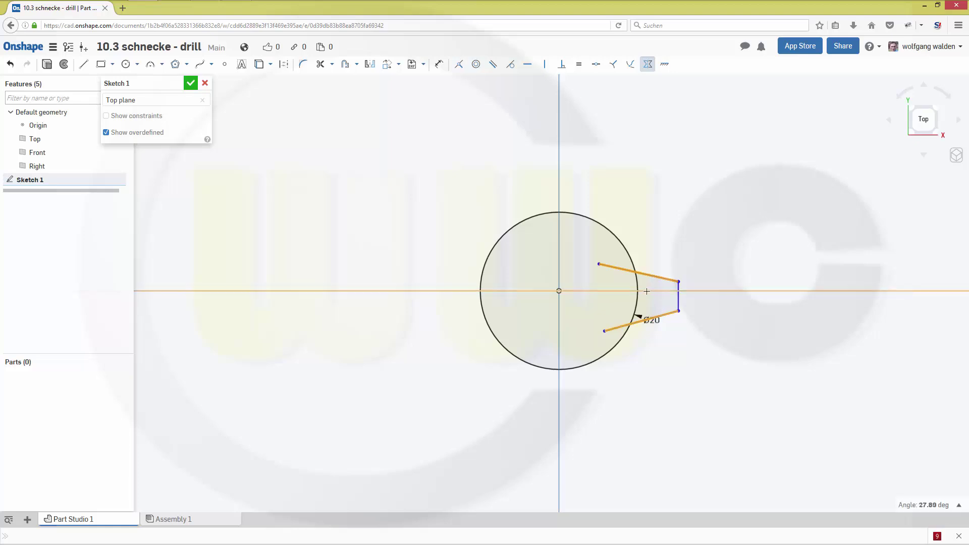
click(661, 291)
click(439, 64)
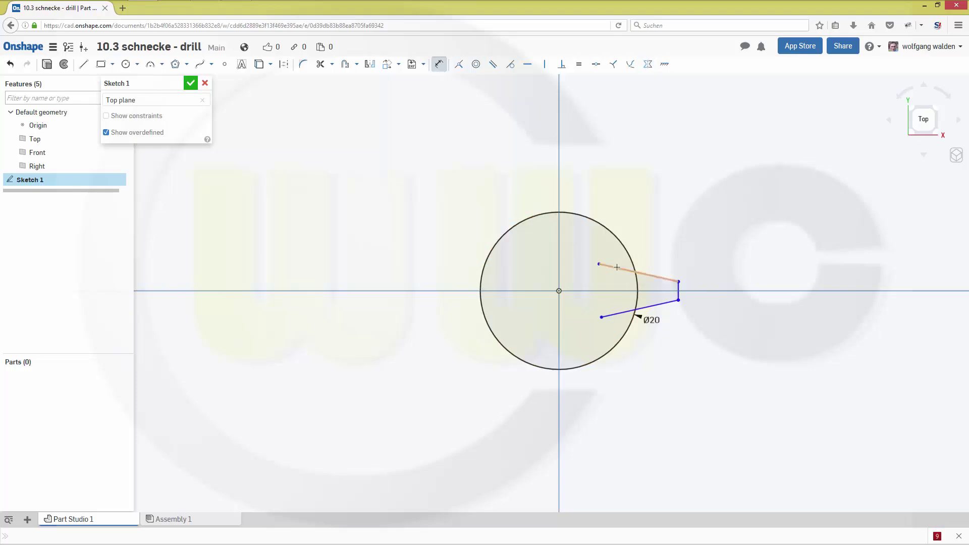
Dimension the angle between the tooth's slanted edges to 40°
click(637, 272)
click(619, 313)
click(594, 290)
text(4)
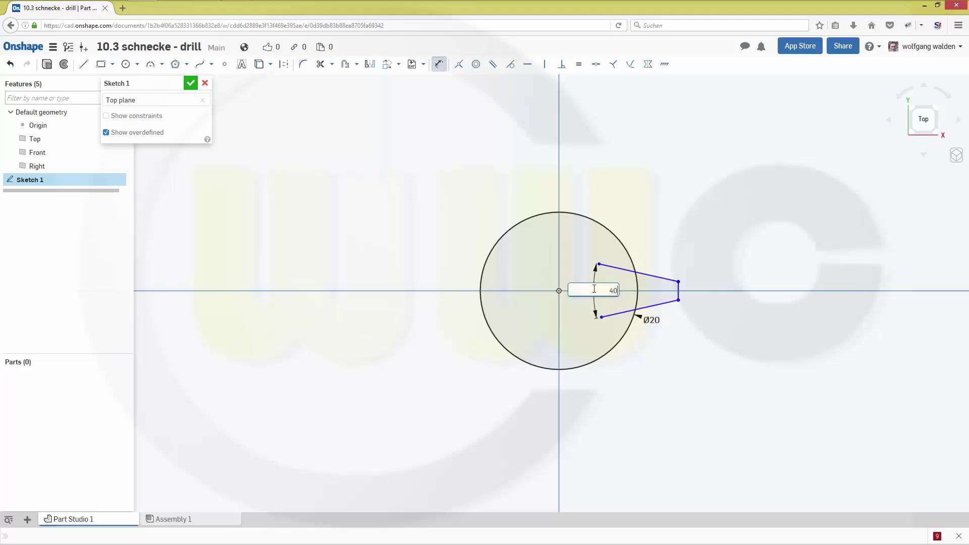
text(0)
key(Return)
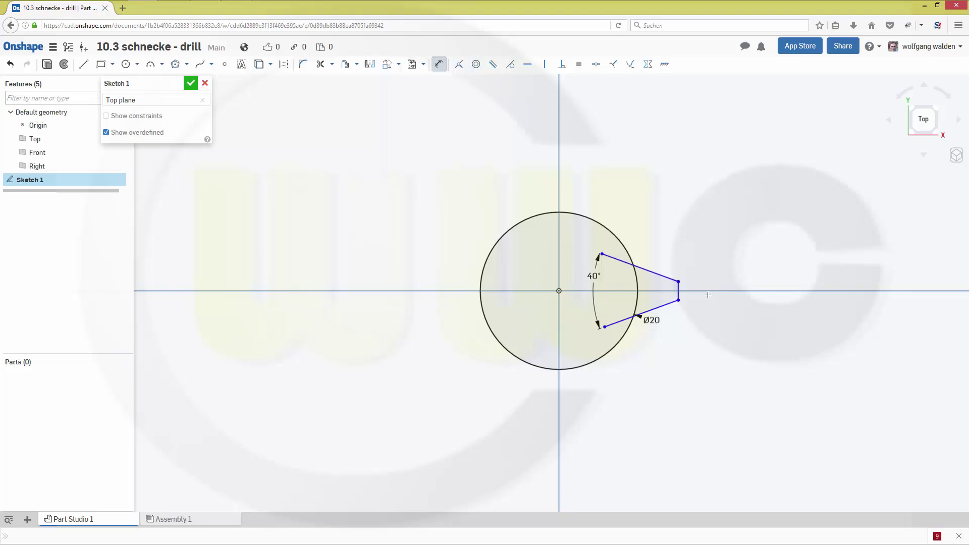
Set the tip edge height to 2 and the origin-to-tip distance to 16
click(678, 291)
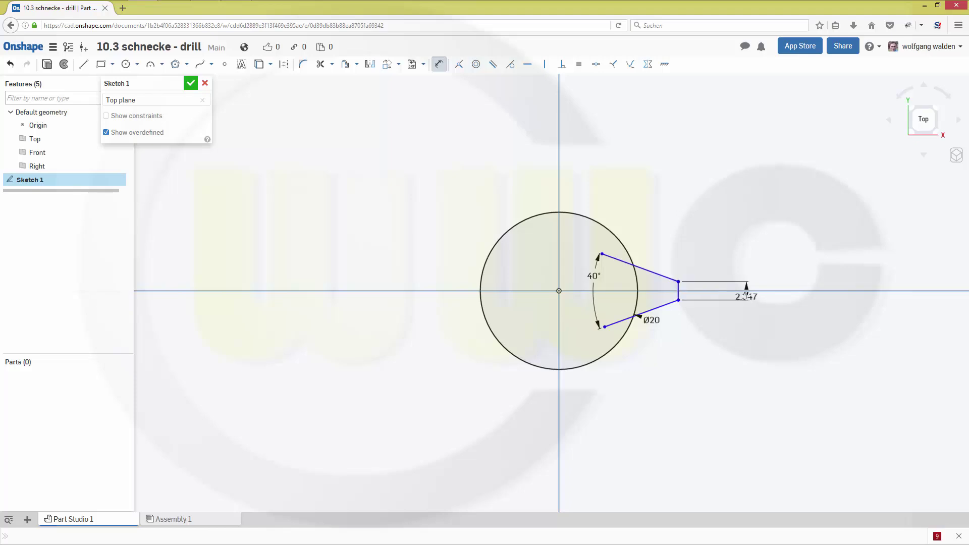
click(744, 297)
text(2)
key(Return)
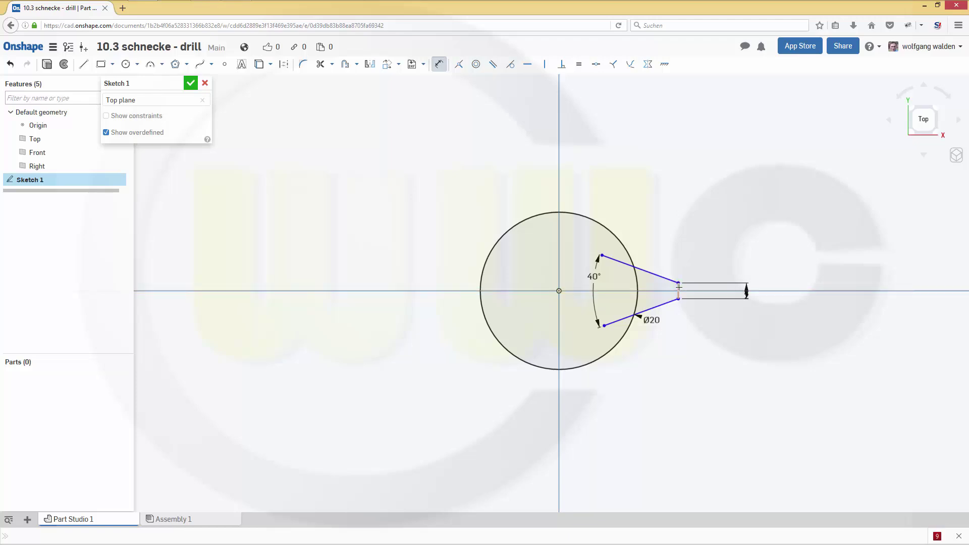
click(559, 291)
click(601, 159)
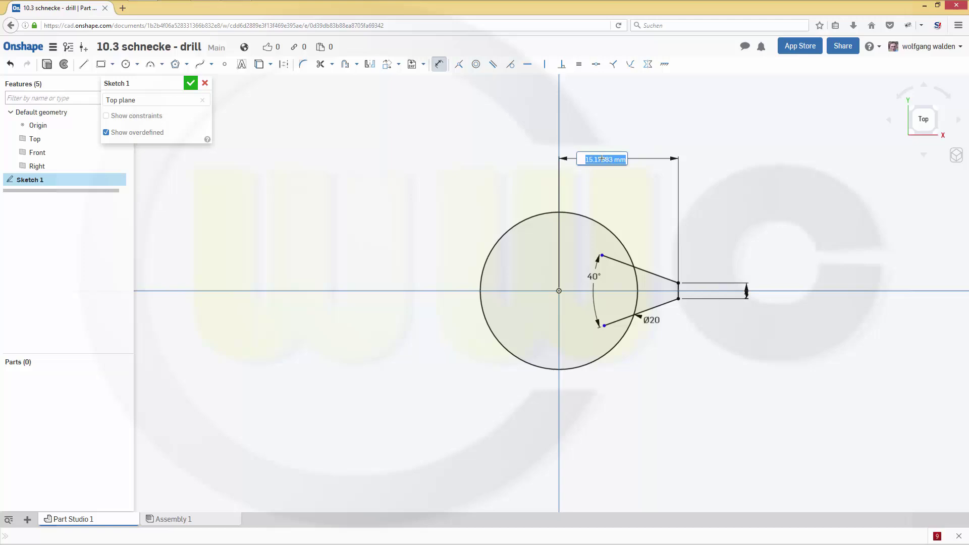
text(16)
key(Return)
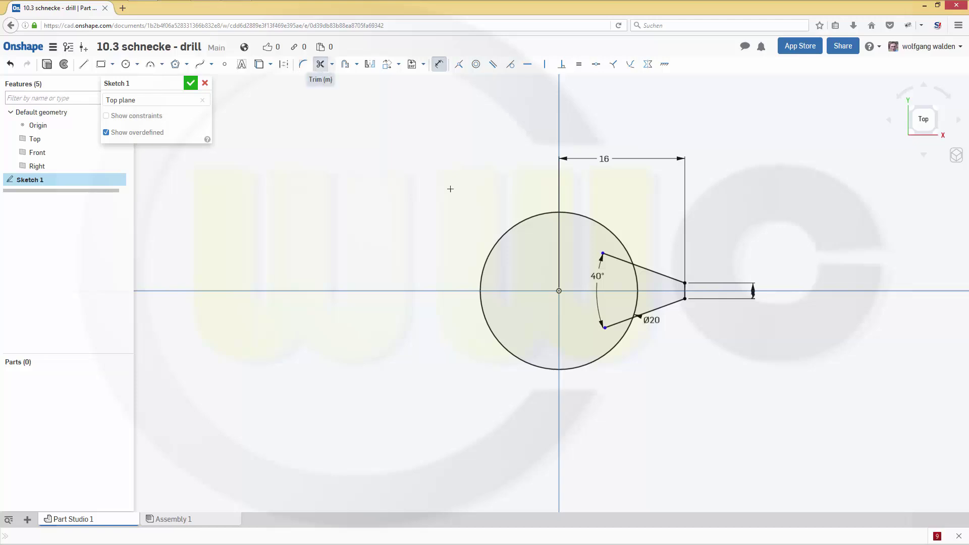
Trim the line ends inside the circle and the arc between them, then finish Sketch 1
click(320, 64)
click(622, 272)
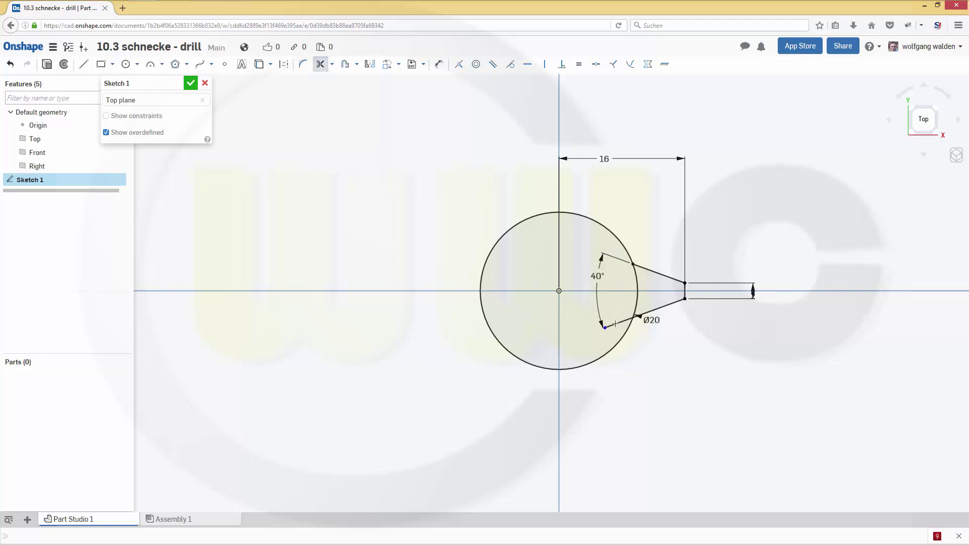
click(624, 319)
click(638, 289)
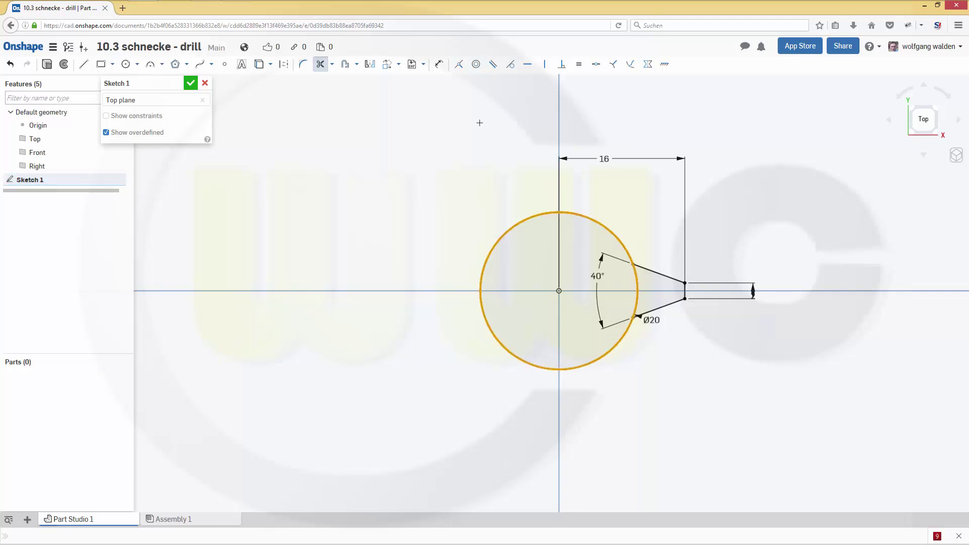
click(191, 83)
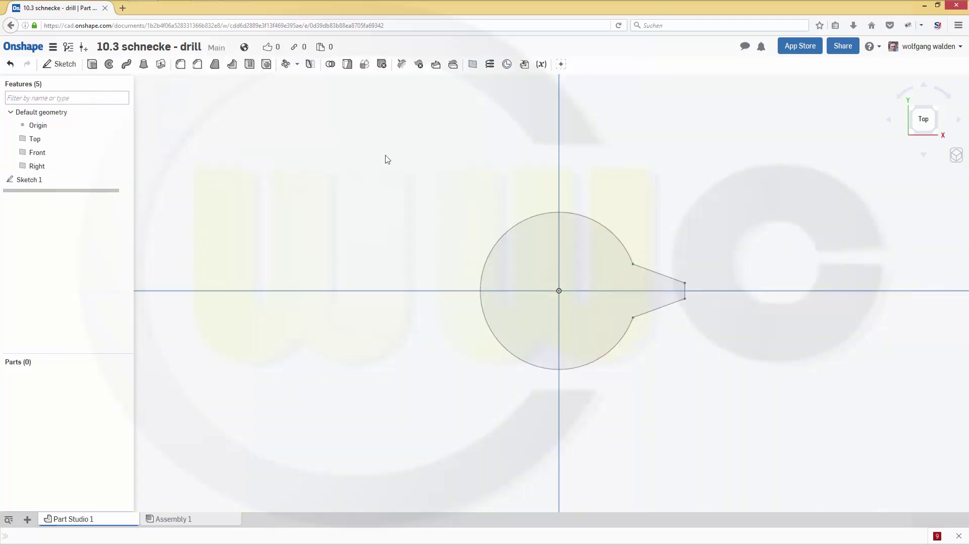
scroll(409, 182, down, 3)
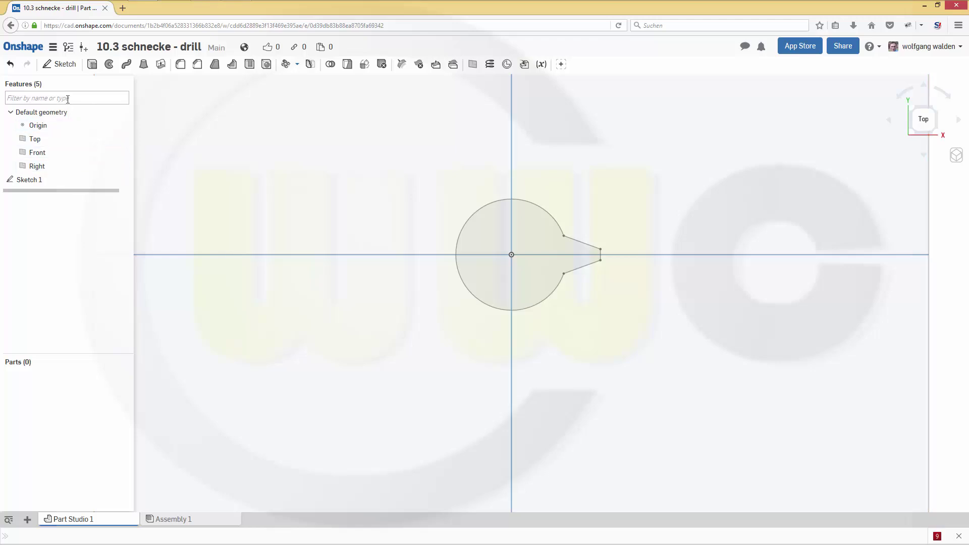
Create Sketch 2 on the Top plane with a Ø20.5 circle at the origin
click(65, 65)
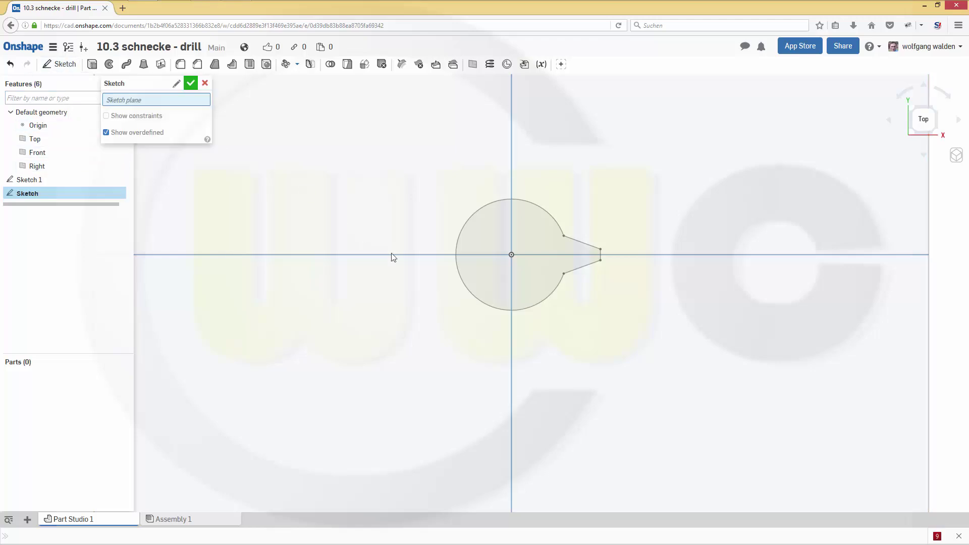
click(804, 379)
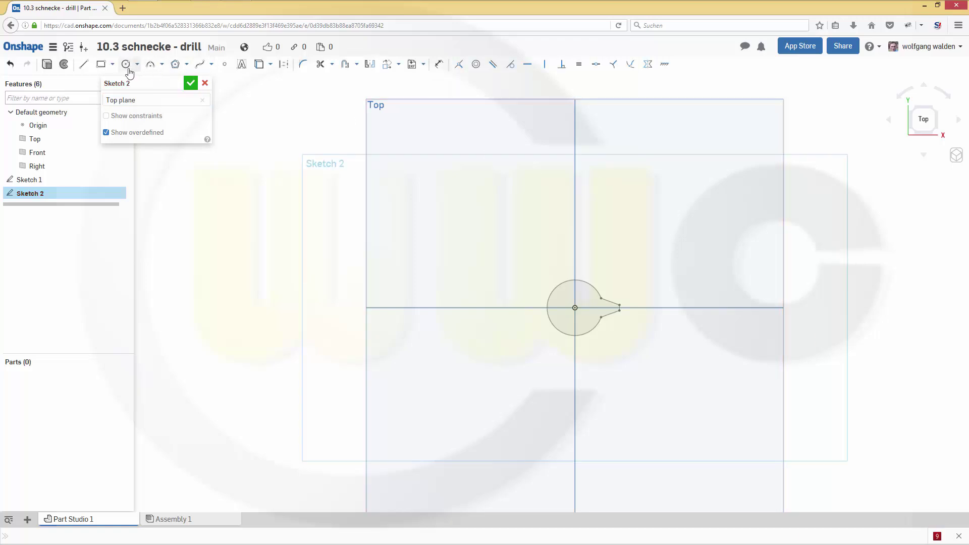
click(127, 66)
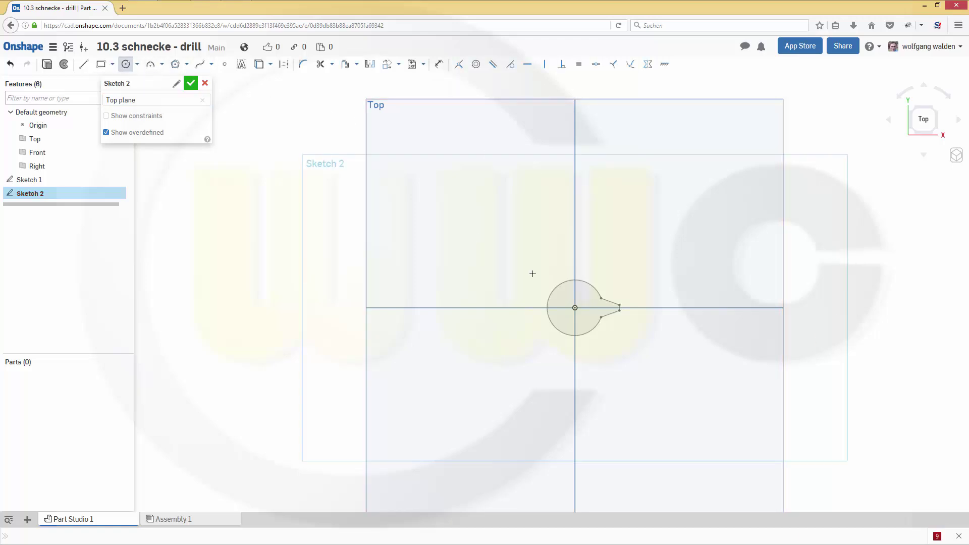
click(575, 307)
click(622, 309)
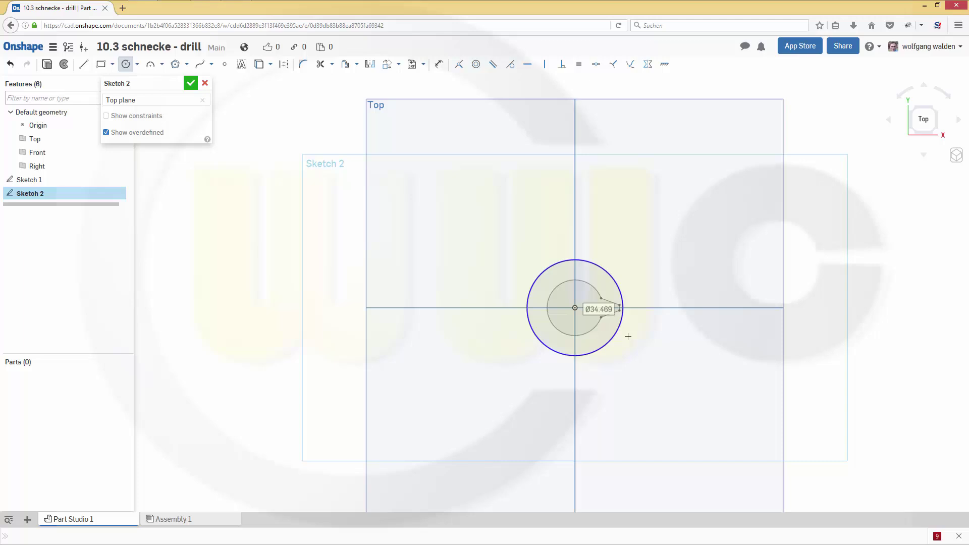
text(20.5)
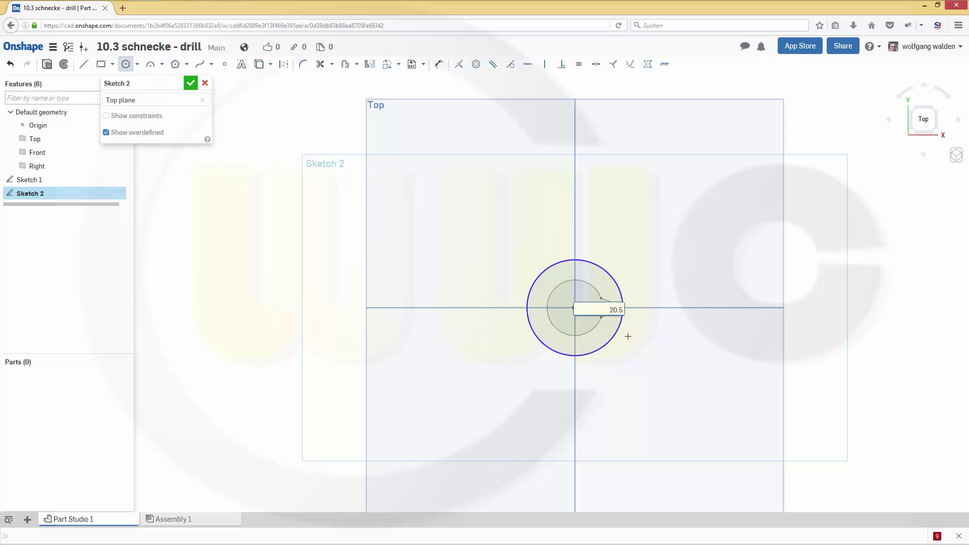
key(Return)
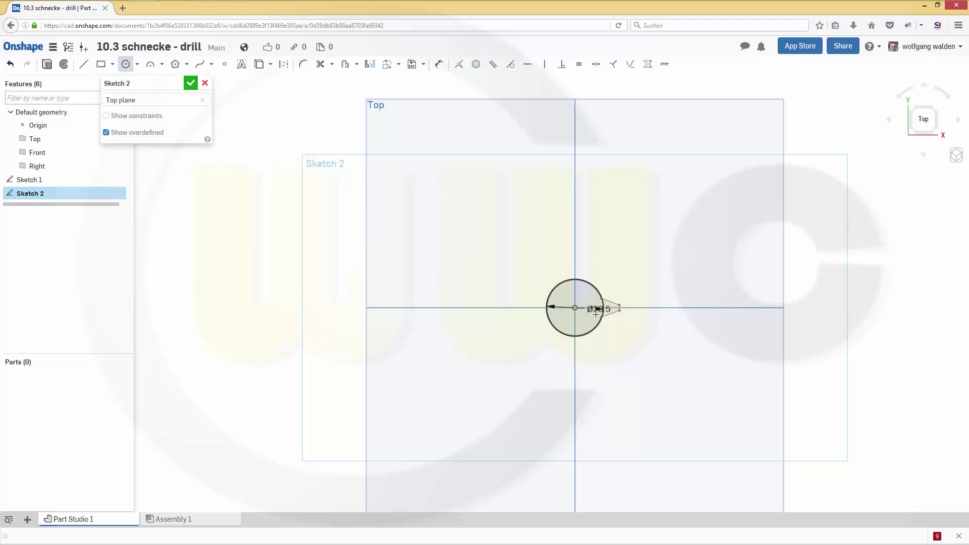
click(191, 82)
mouse_move(483, 351)
right_down()
mouse_move(467, 279)
mouse_move(498, 261)
right_up()
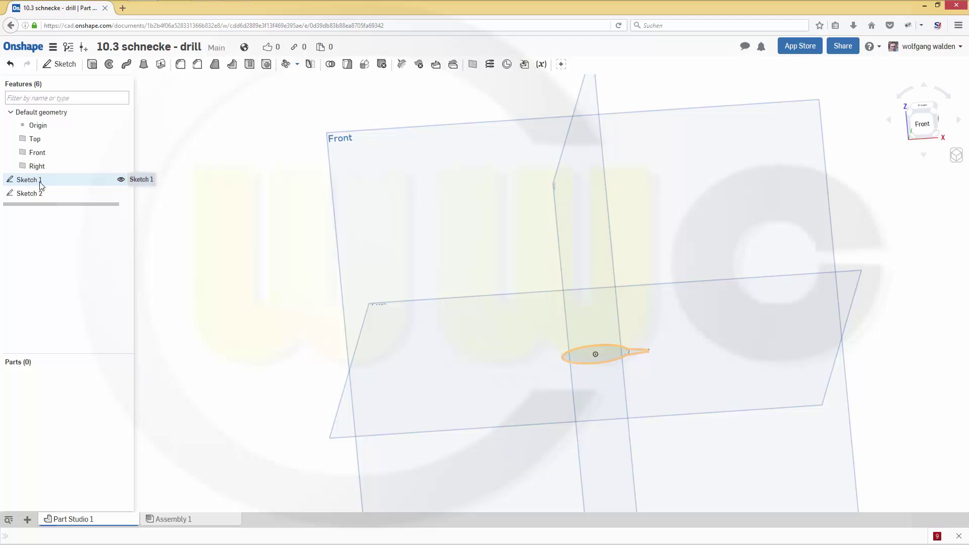
Extrude Sketch 2's circle 100 mm into a new solid cylinder and recentre the view
click(68, 193)
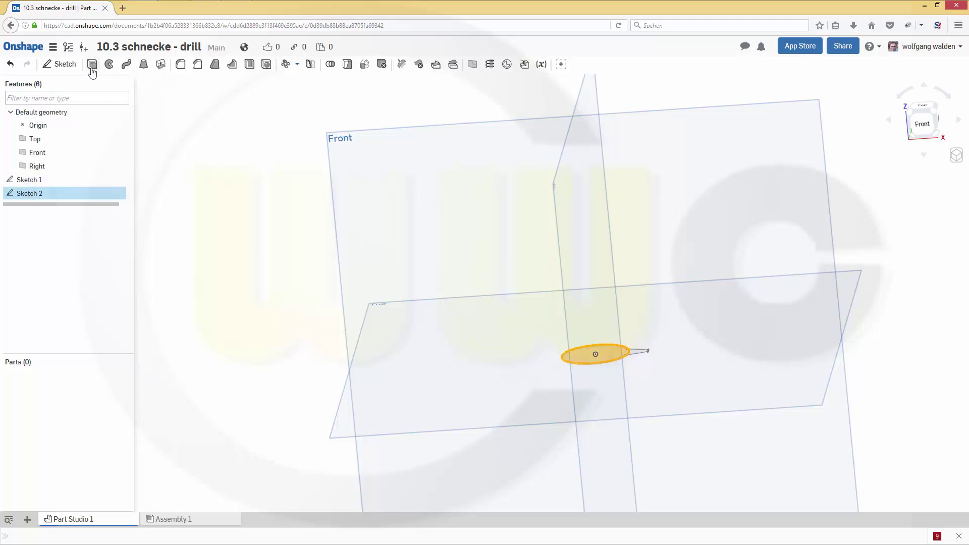
click(92, 69)
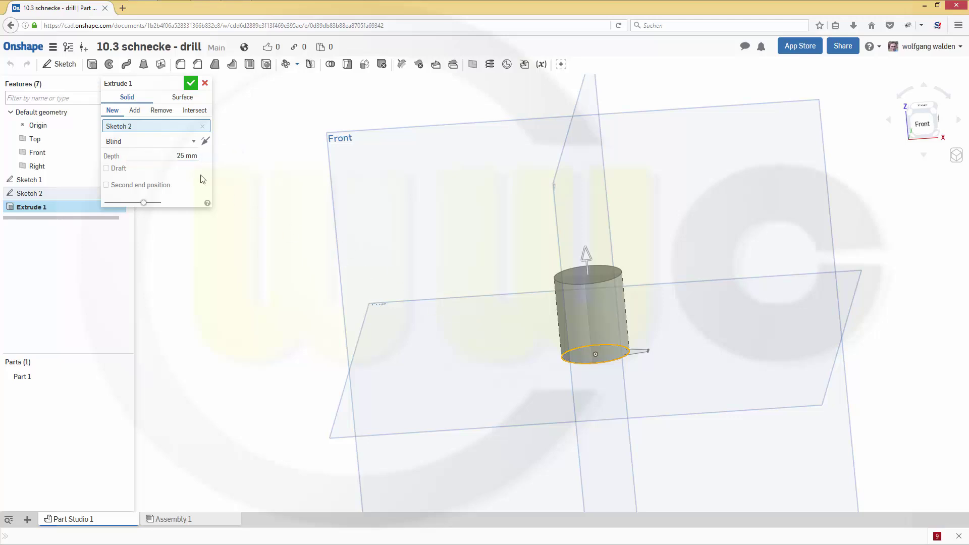
click(190, 156)
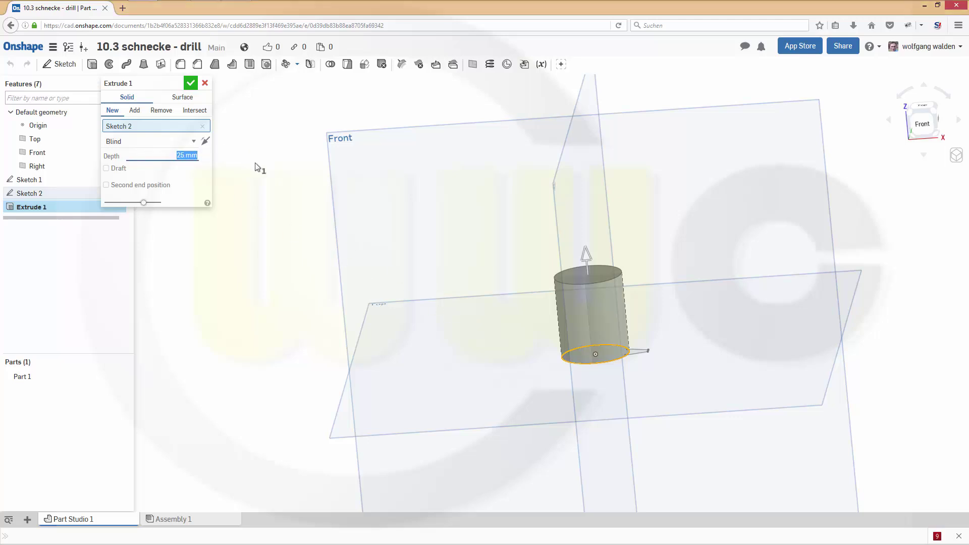
text(100)
key(Return)
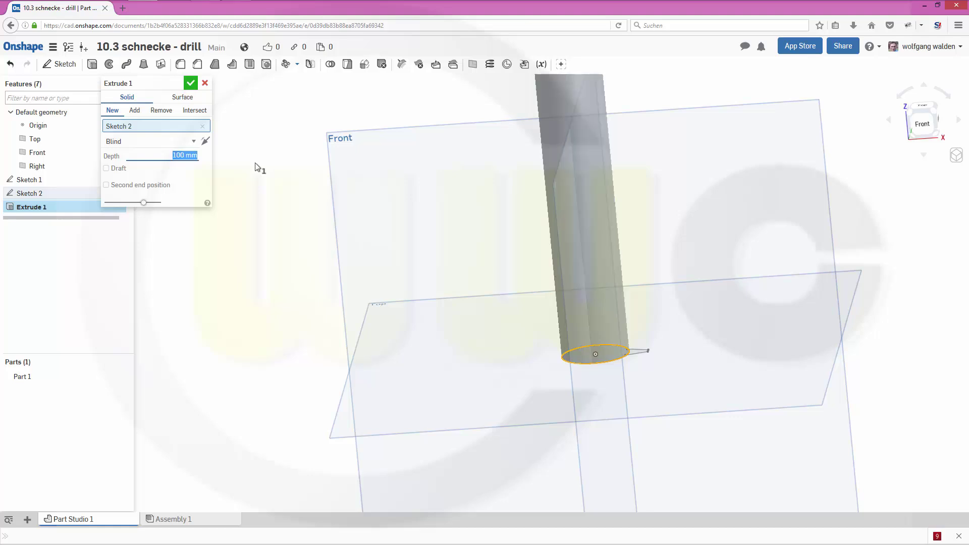
click(192, 83)
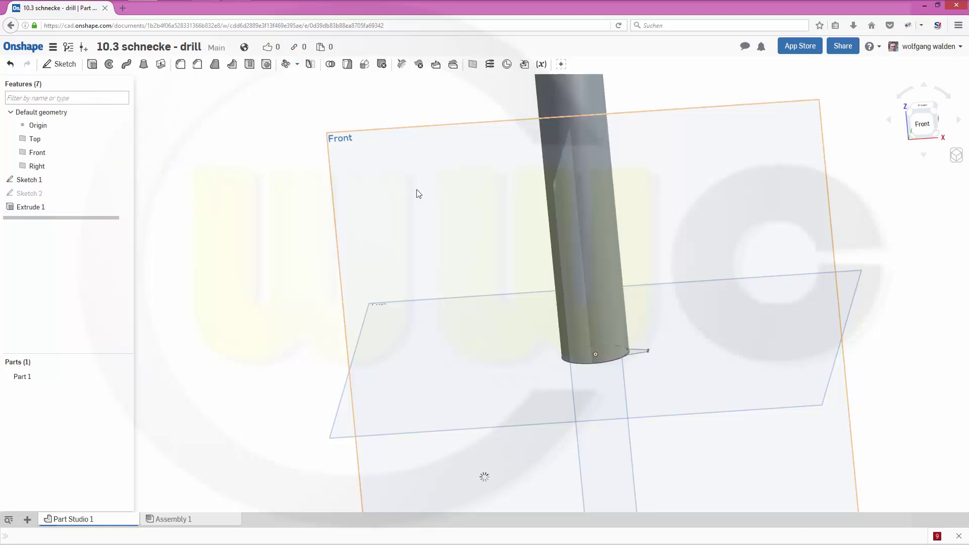
scroll(424, 200, down, 3)
right_drag(569, 112, 568, 124)
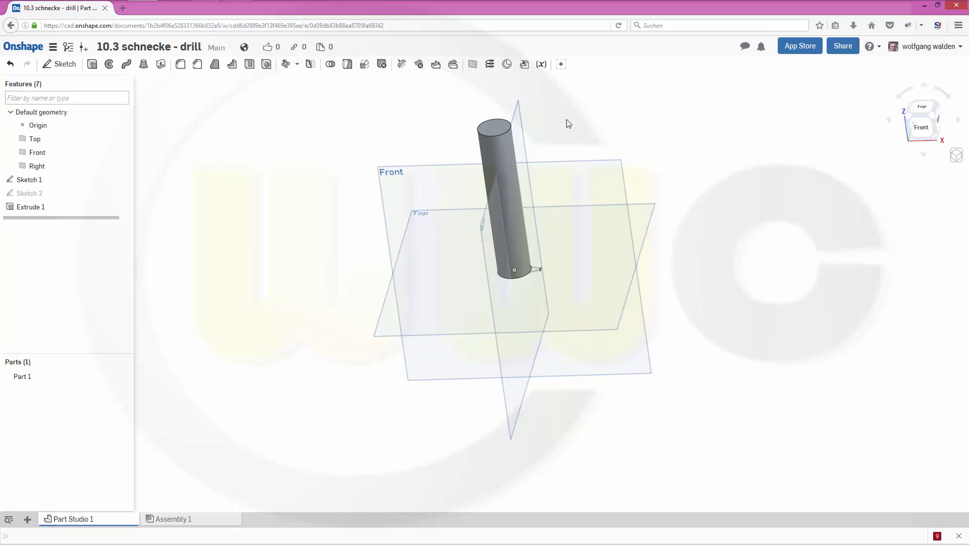
middle_drag(559, 136, 558, 201)
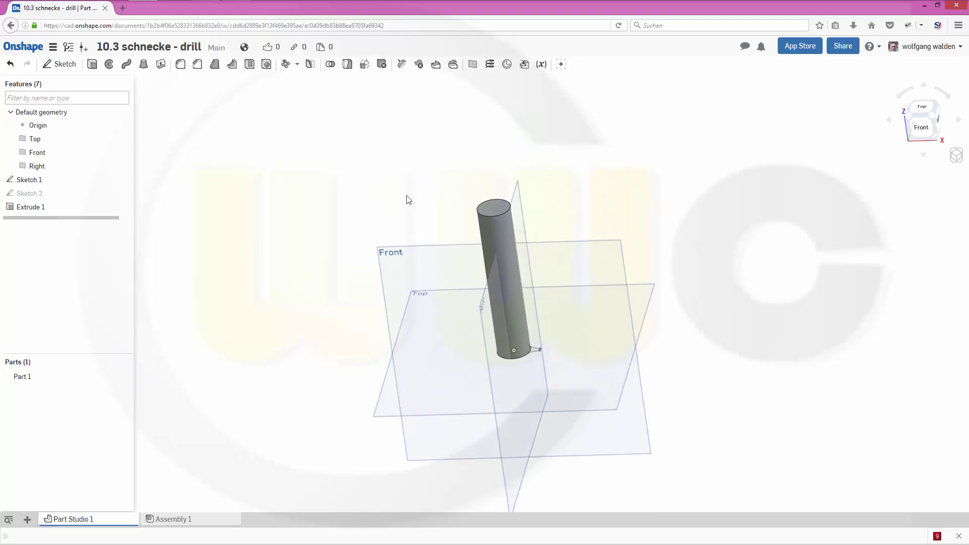
middle_drag(383, 205, 365, 214)
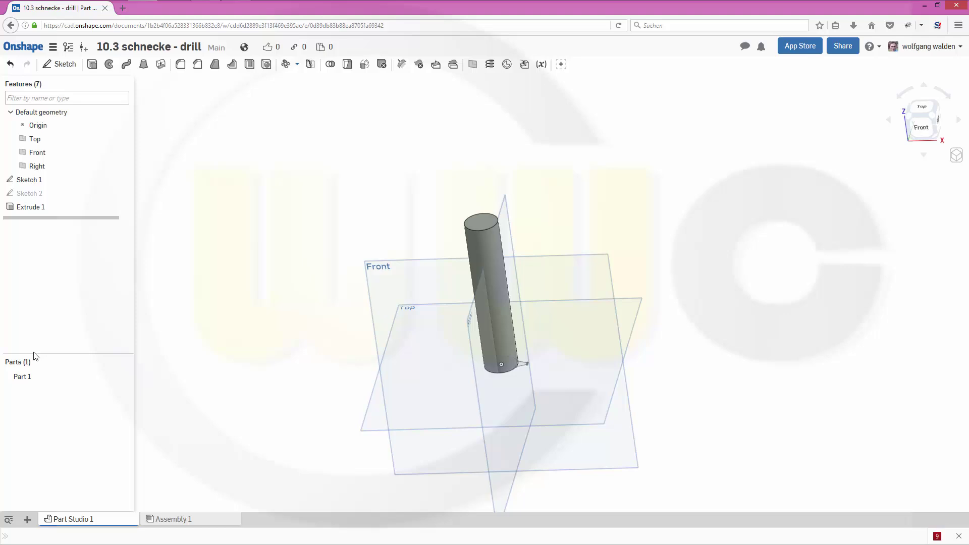
Hide Part 1 and begin a new Helix feature
click(121, 378)
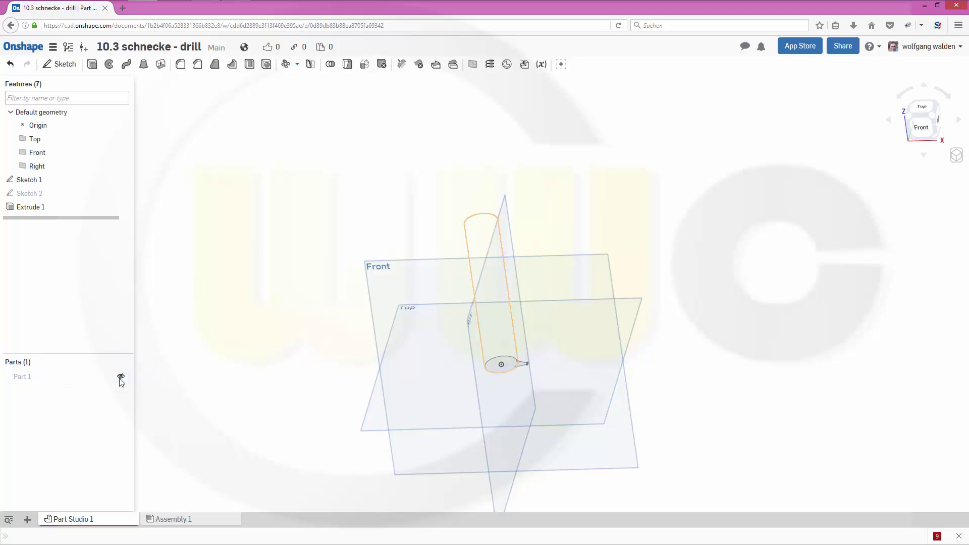
mouse_move(340, 240)
right_down()
mouse_move(343, 211)
mouse_move(338, 231)
right_up()
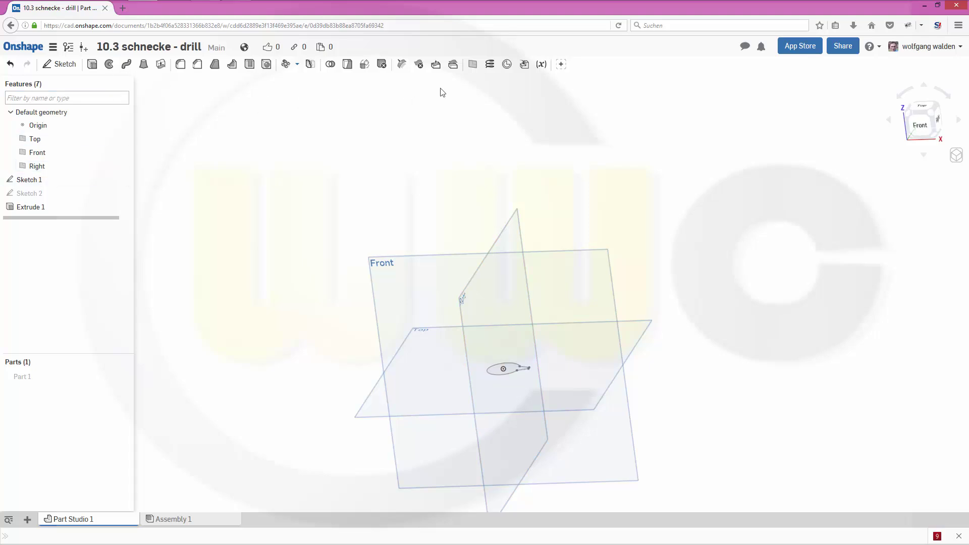
click(491, 65)
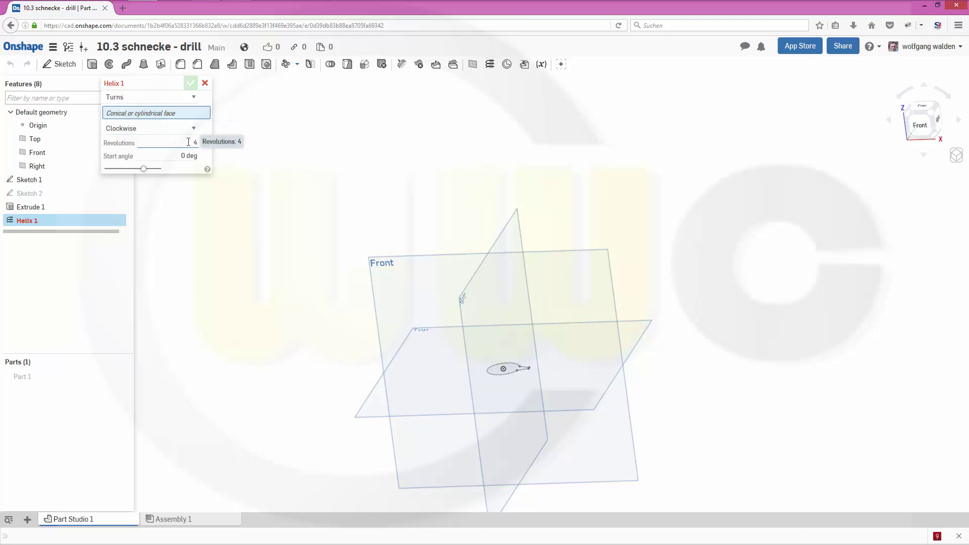
Set the helix type to Height and Pitch with 100 mm height and 100 mm pitch
click(195, 97)
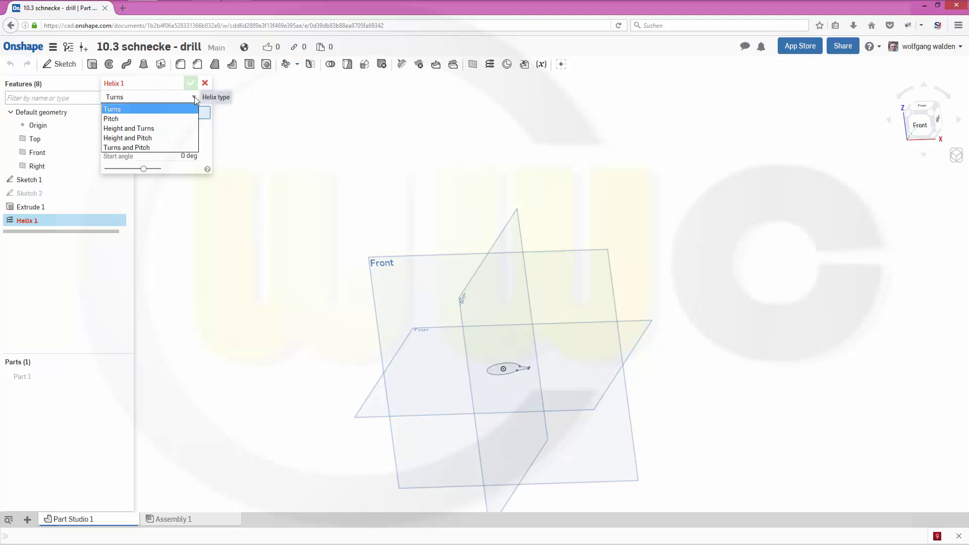
click(147, 138)
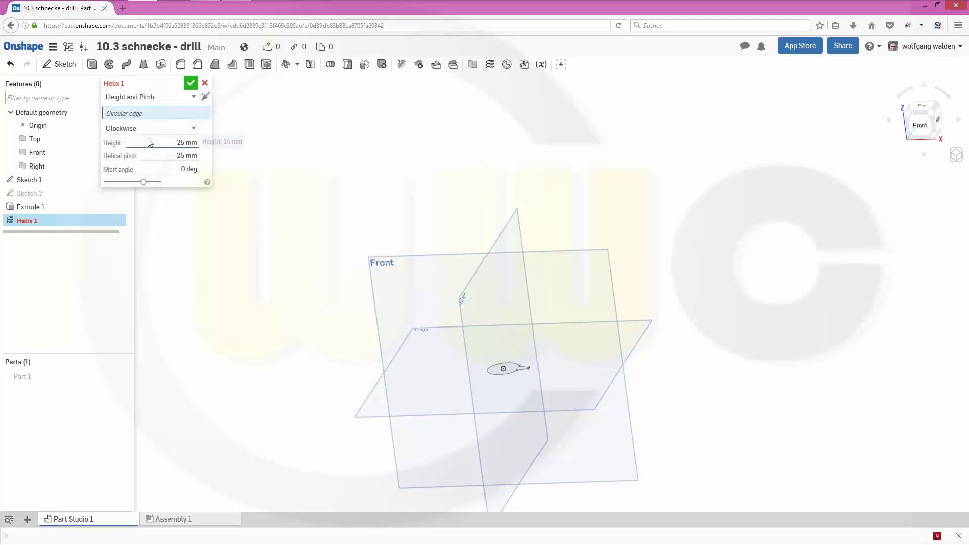
click(178, 144)
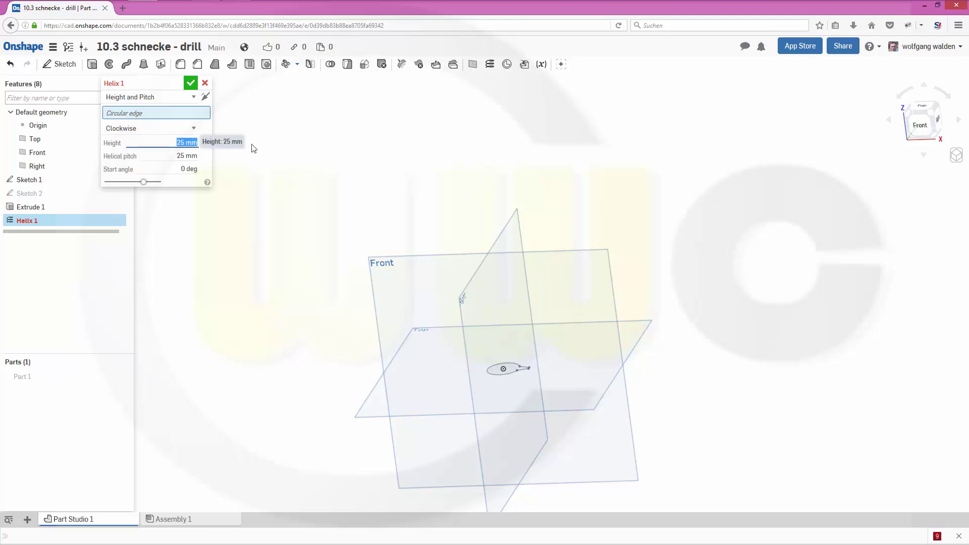
text(100)
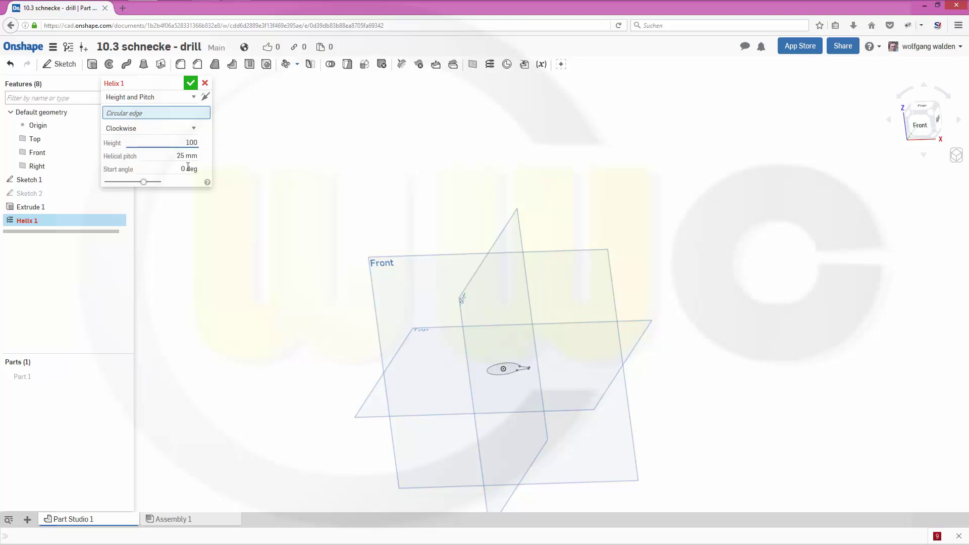
click(166, 156)
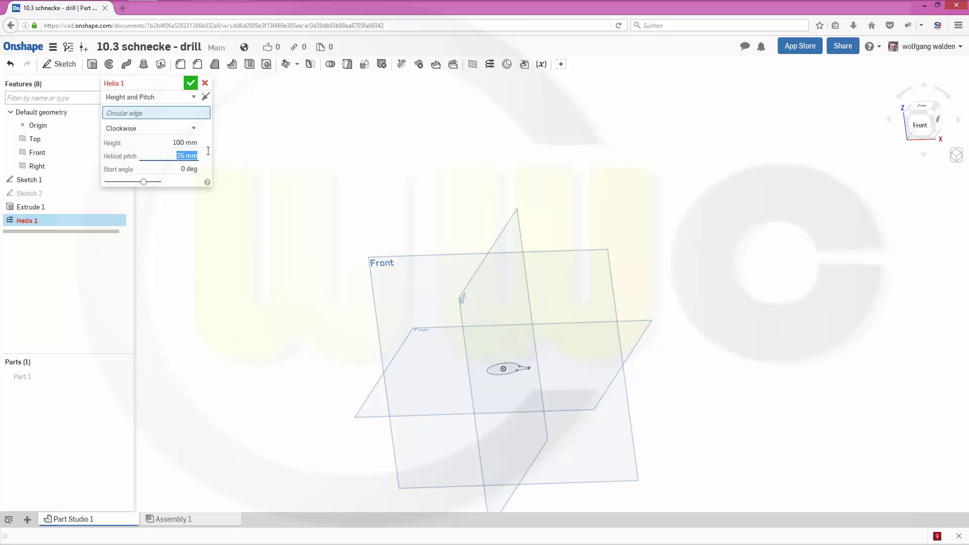
text(100)
key(Tab)
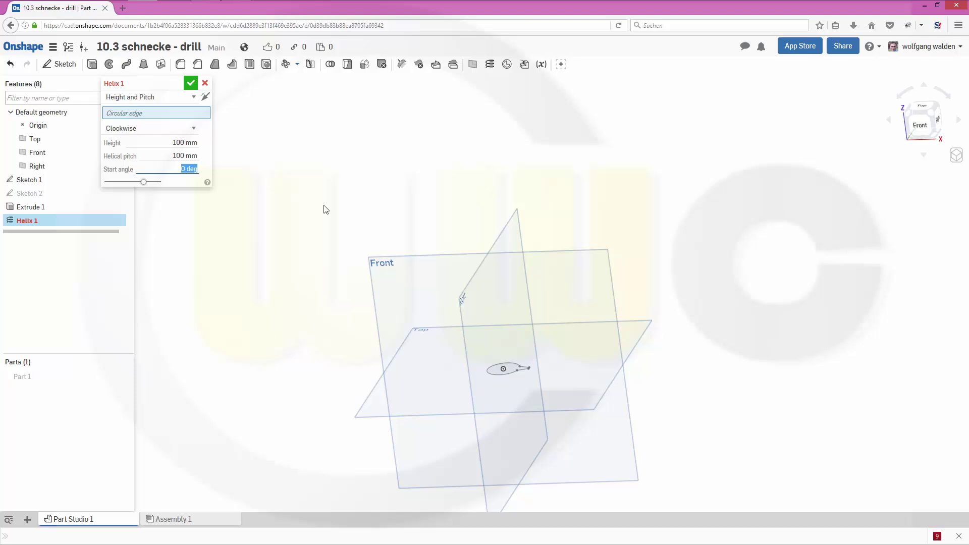
Base the helix on Sketch 1's circular edge with a 180° start angle and accept it
scroll(466, 407, up, 3)
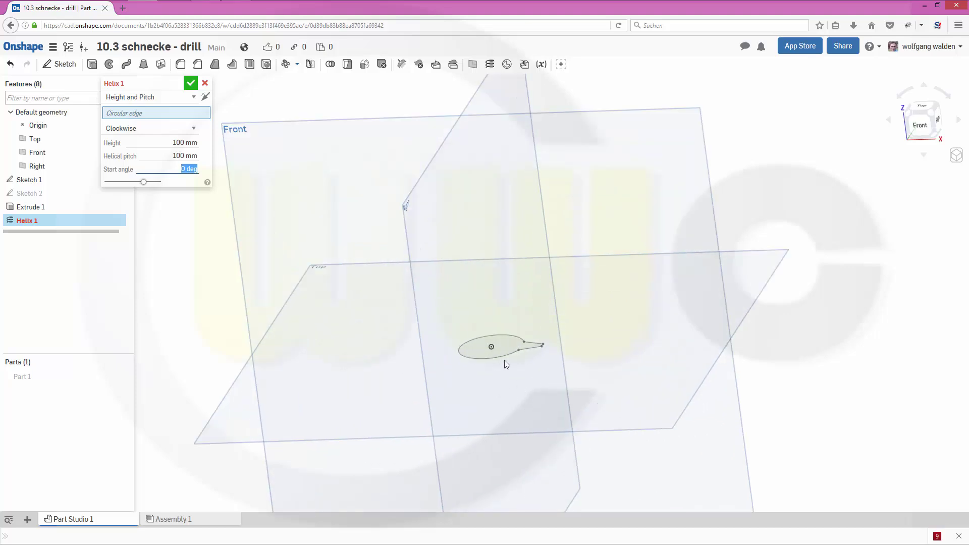
click(504, 358)
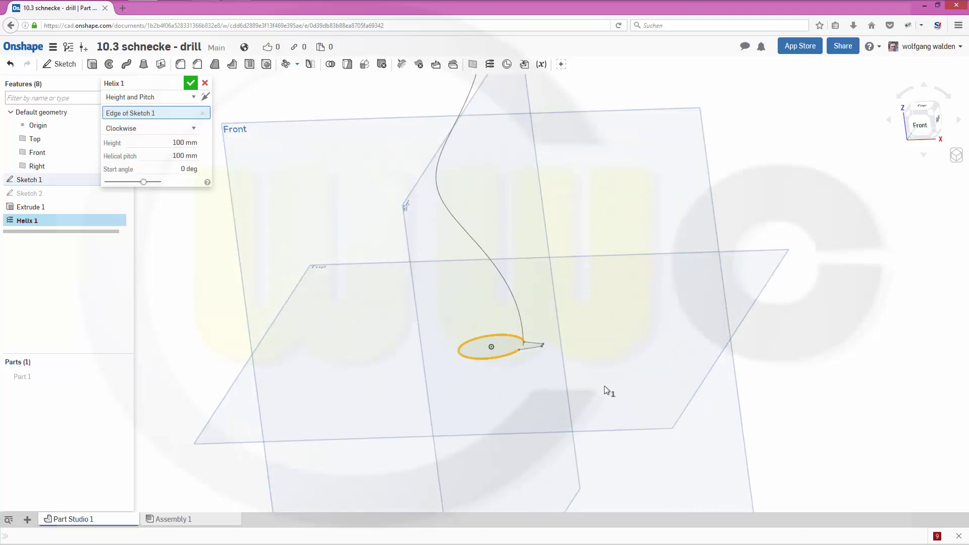
click(200, 170)
text(180)
key(Return)
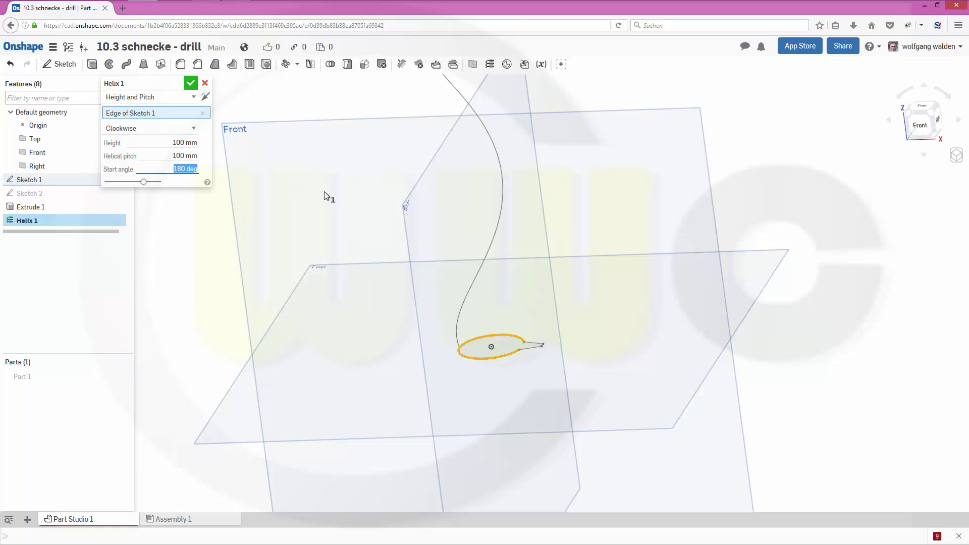
click(190, 83)
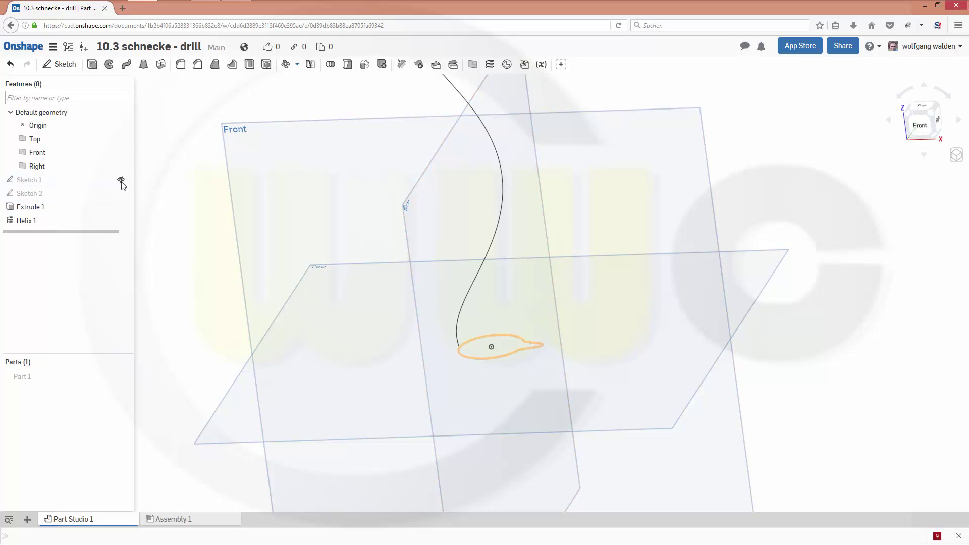
Show Sketch 1 and the Part 1 cylinder again in an isometric view
click(122, 180)
mouse_move(283, 308)
right_down()
mouse_move(316, 336)
mouse_move(296, 337)
right_up()
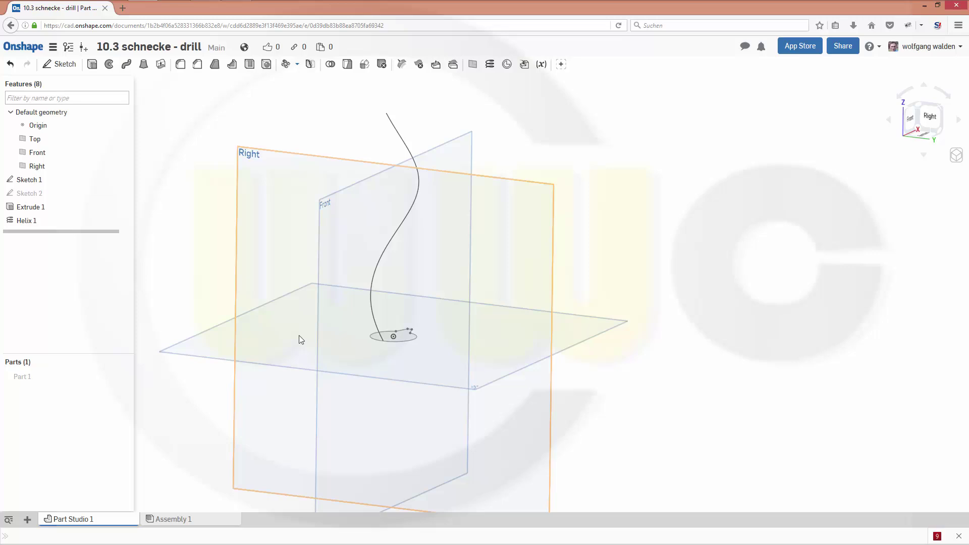
right_drag(299, 335, 256, 257)
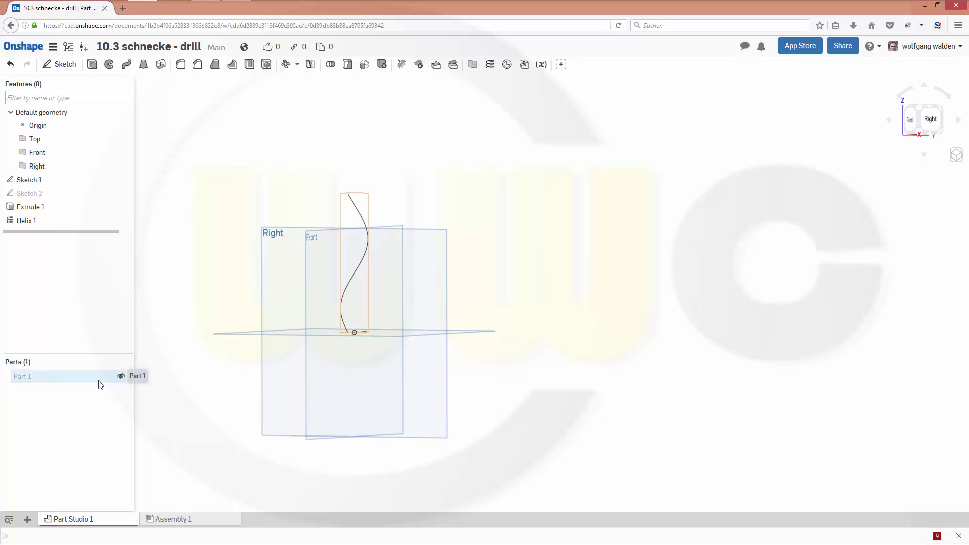
click(122, 377)
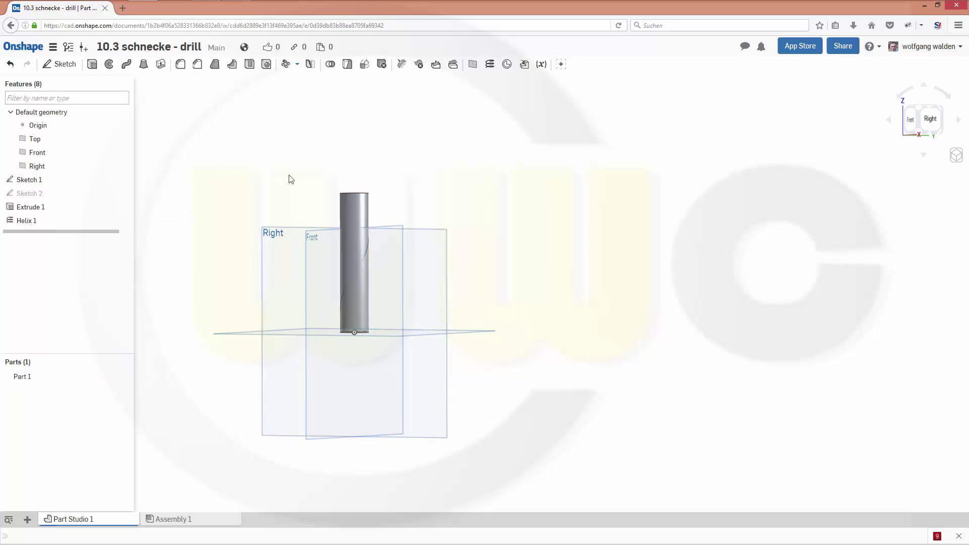
key(shift+7)
scroll(248, 146, up, 2)
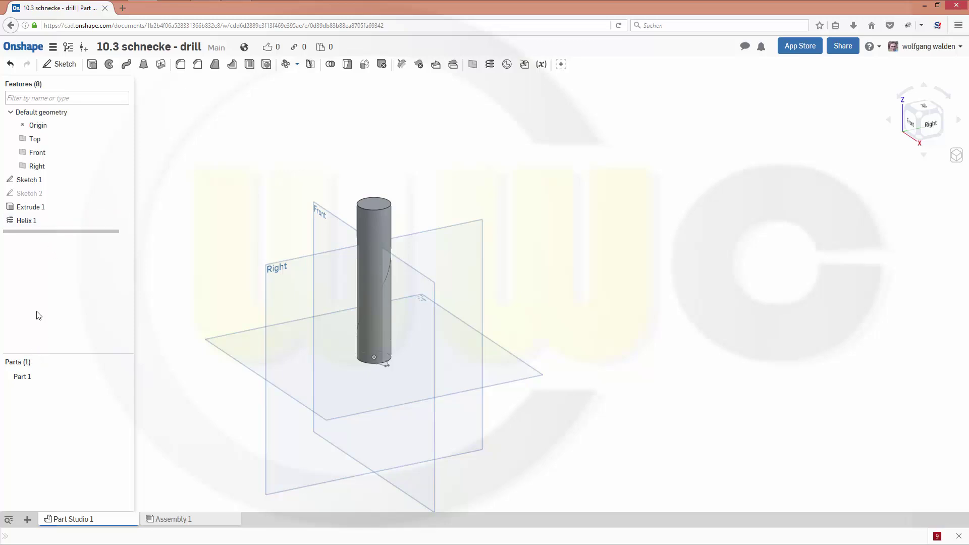
Hide the Part 1 cylinder again, leaving the helix and tooth profile visible
click(116, 375)
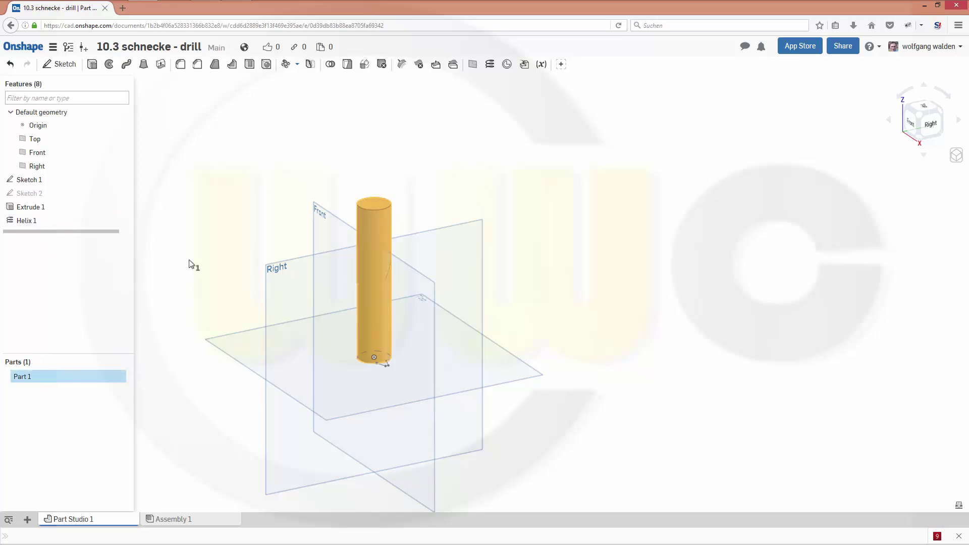
click(295, 167)
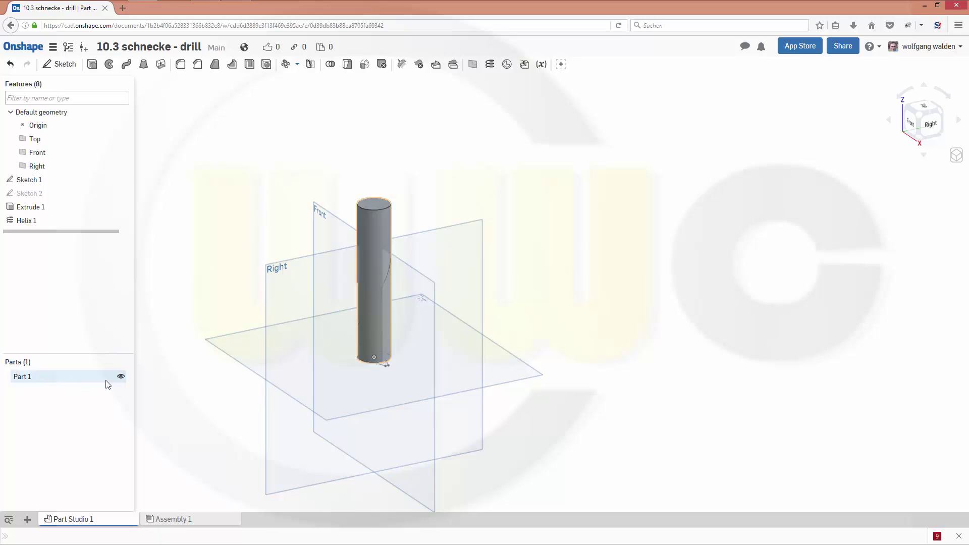
click(121, 376)
right_drag(262, 209, 269, 171)
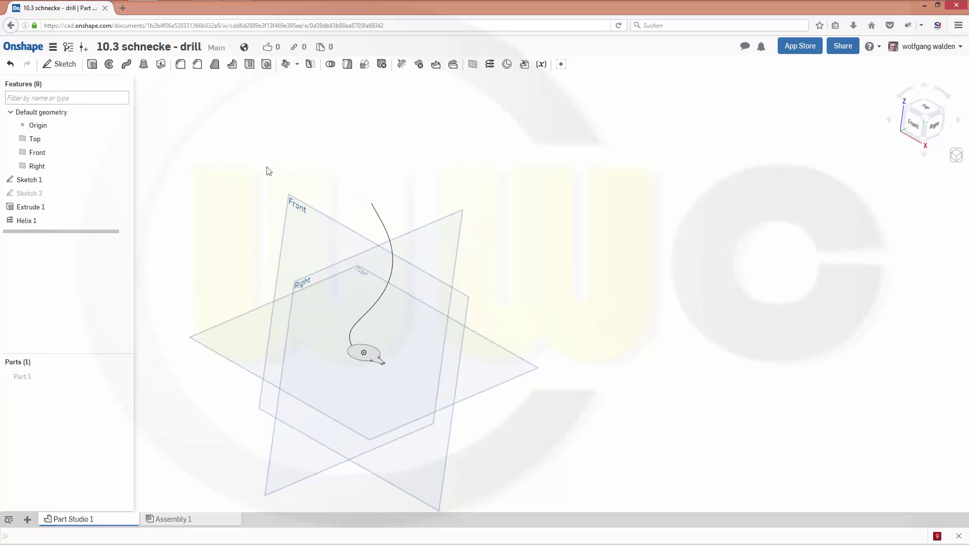
Sweep Sketch 1's tooth profile region along Helix 1 to create Part 2
click(126, 64)
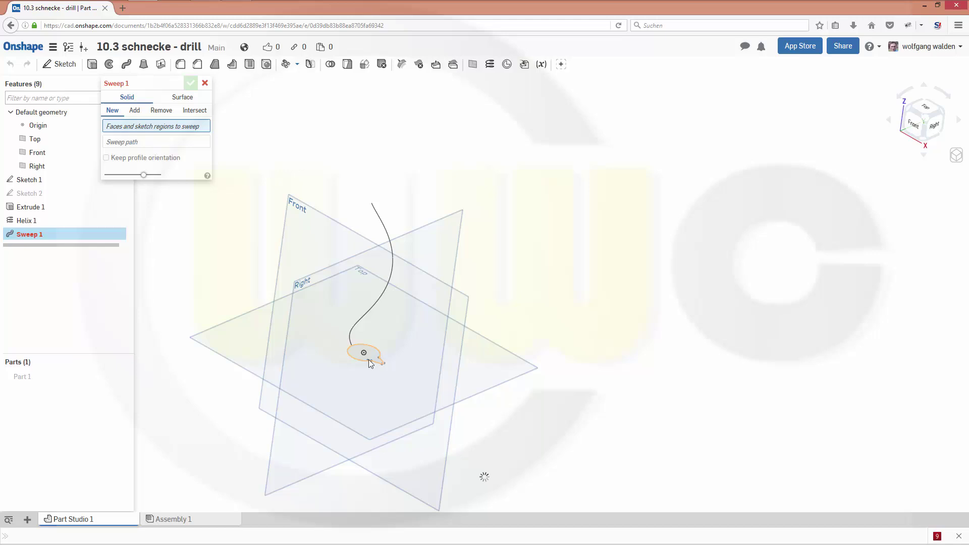
click(143, 141)
click(386, 224)
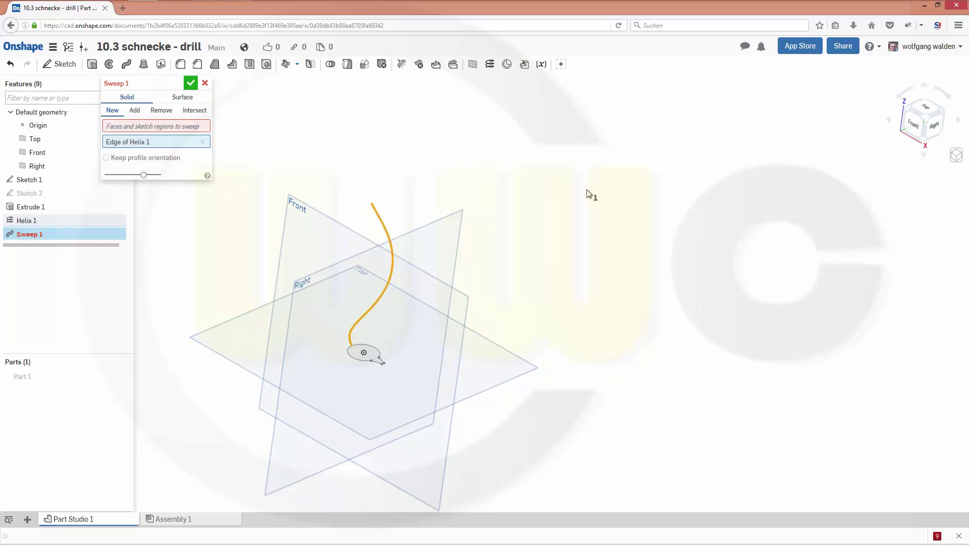
click(173, 130)
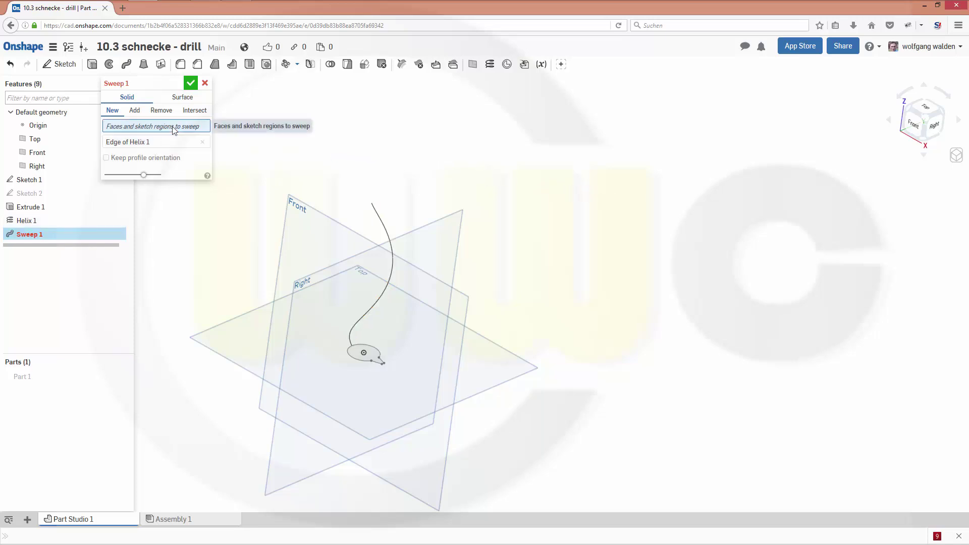
click(388, 357)
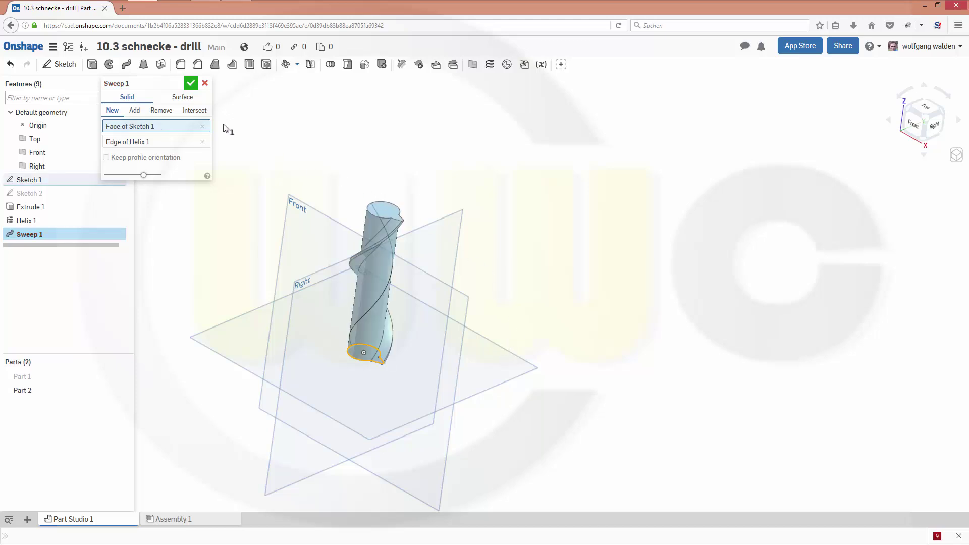
click(190, 84)
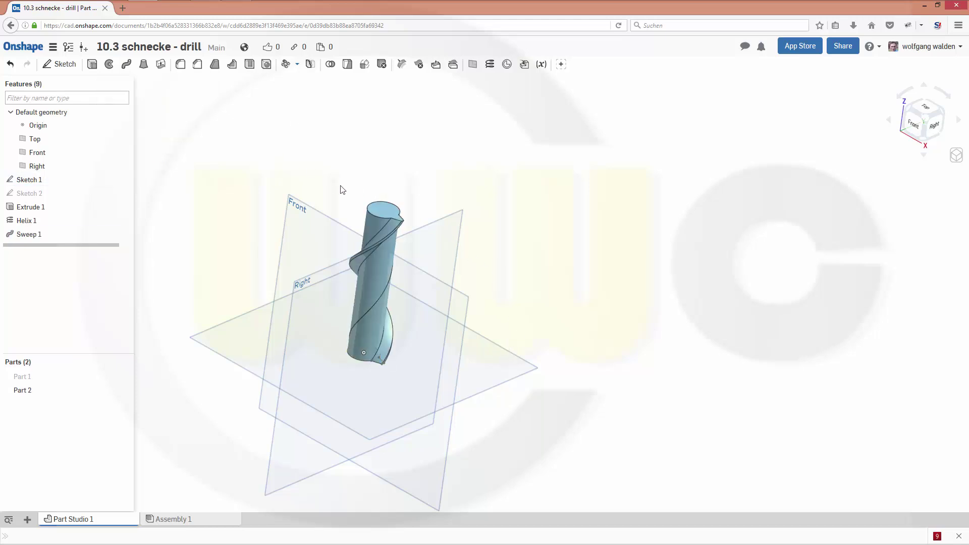
Hide Helix 1 and unhide Part 1 so the cylinder shows beside Part 2's swept flute
key(shift+4)
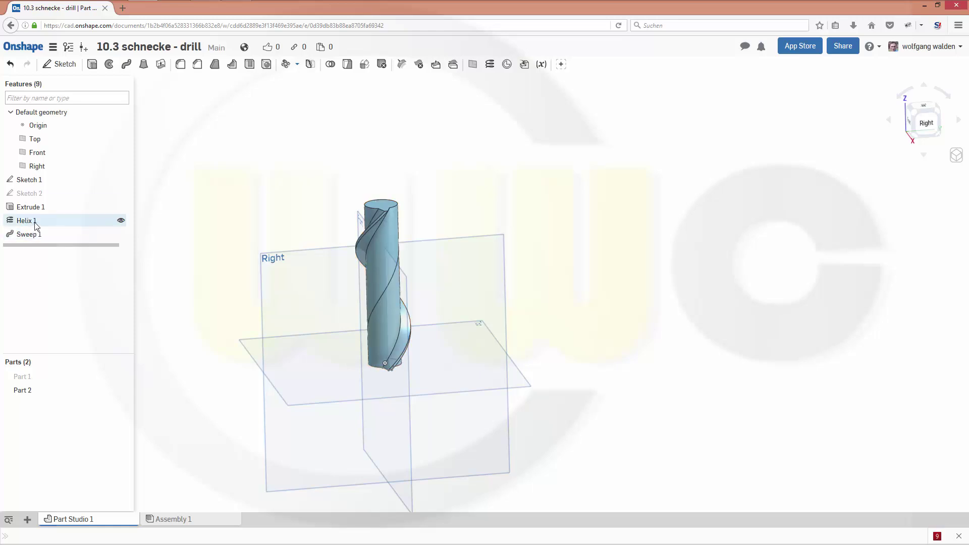
click(121, 222)
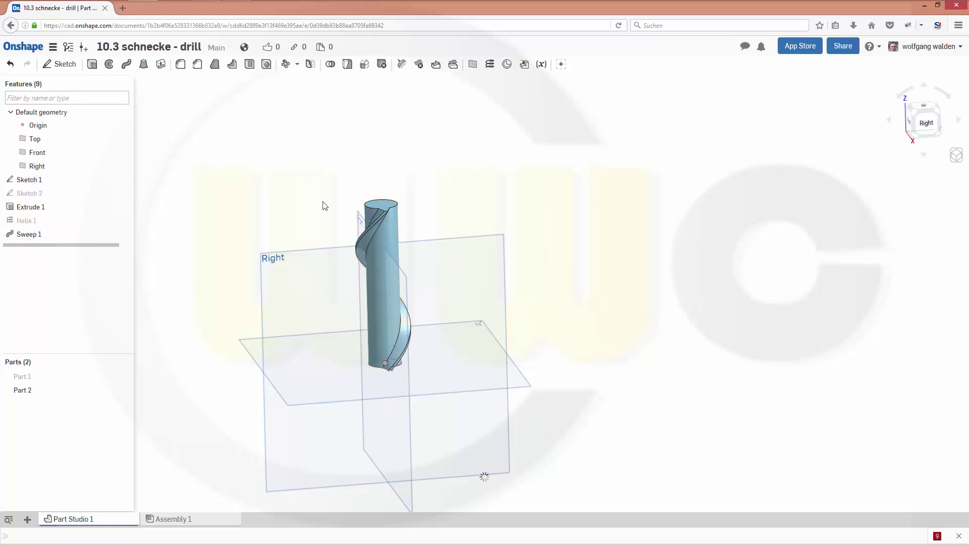
right_drag(328, 194, 328, 221)
scroll(344, 188, up, 4)
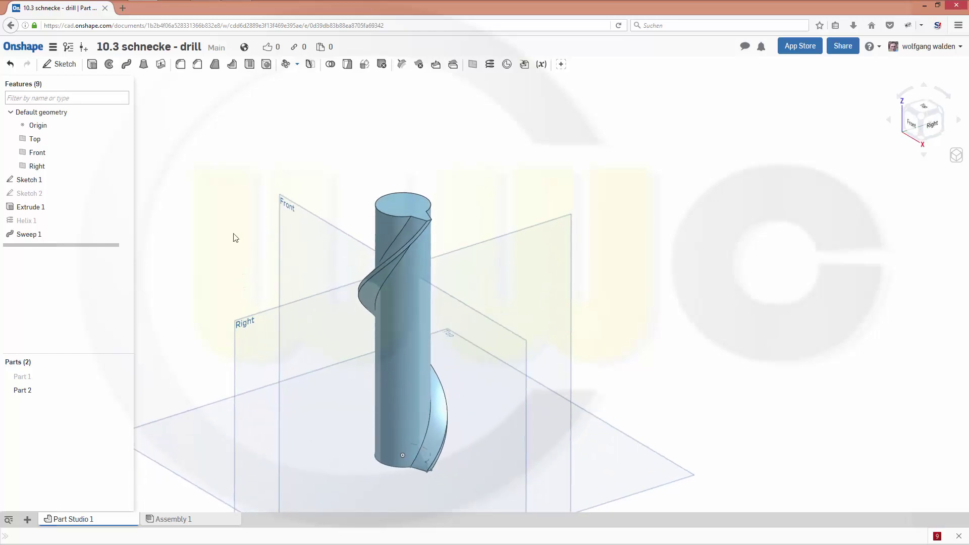
mouse_move(71, 379)
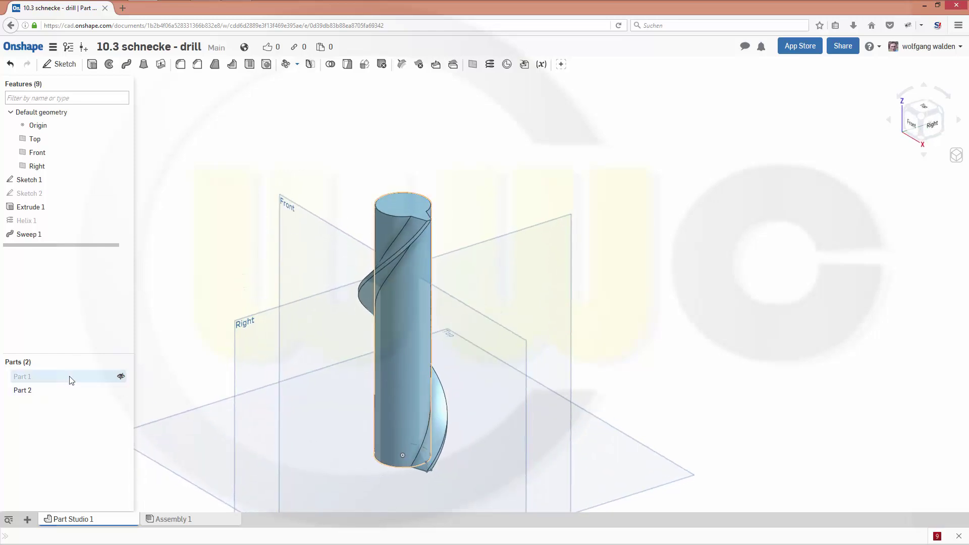
click(121, 379)
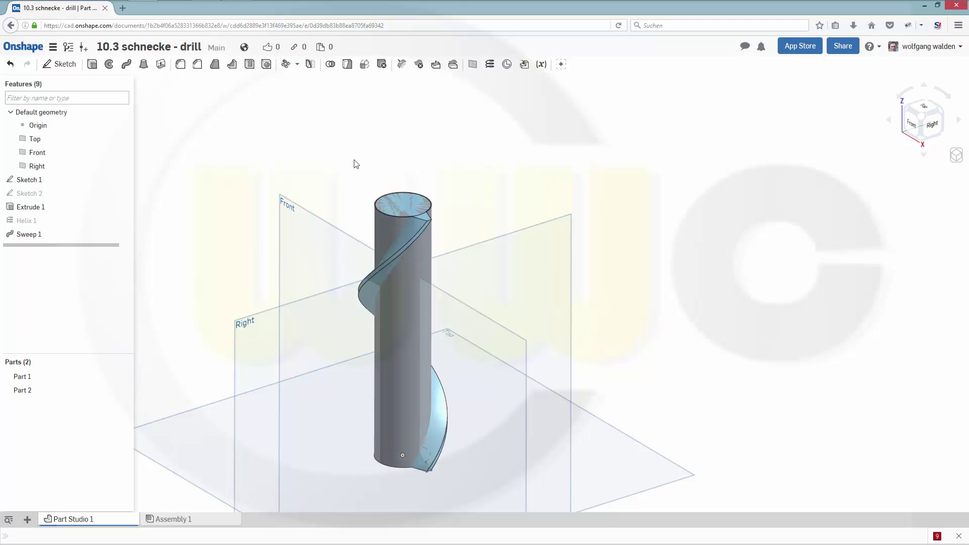
right_drag(355, 162, 303, 132)
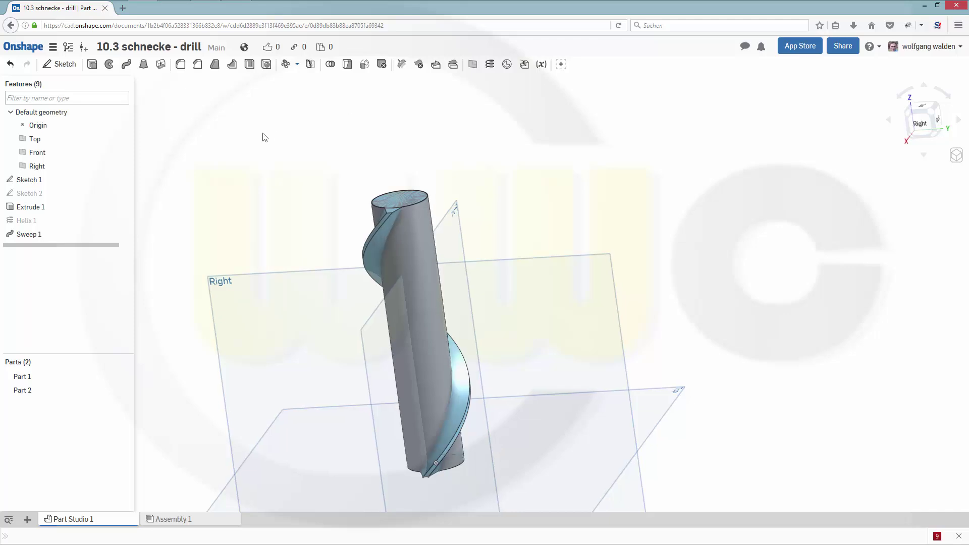
Circular-pattern Part 2 eight times around the cylinder face axis, merging the copies with Add
click(286, 68)
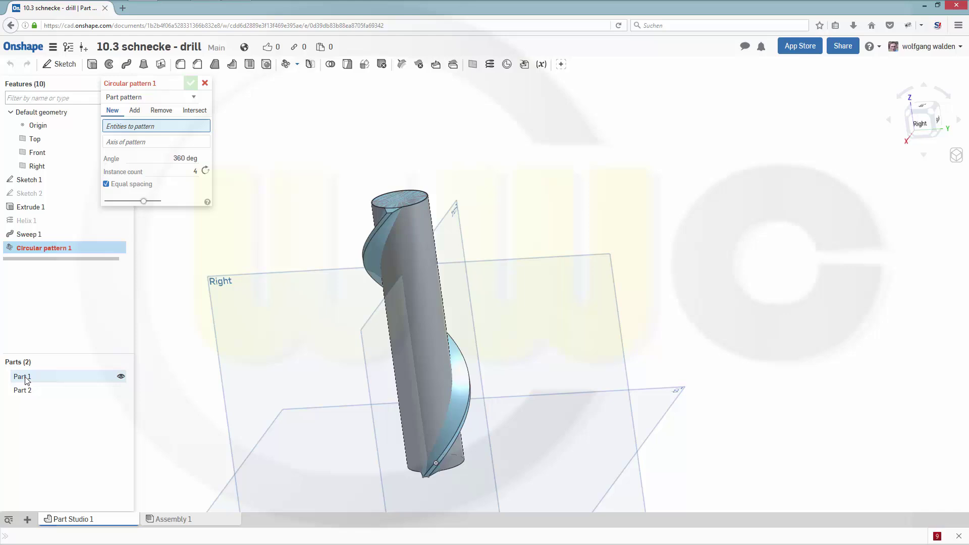
click(25, 392)
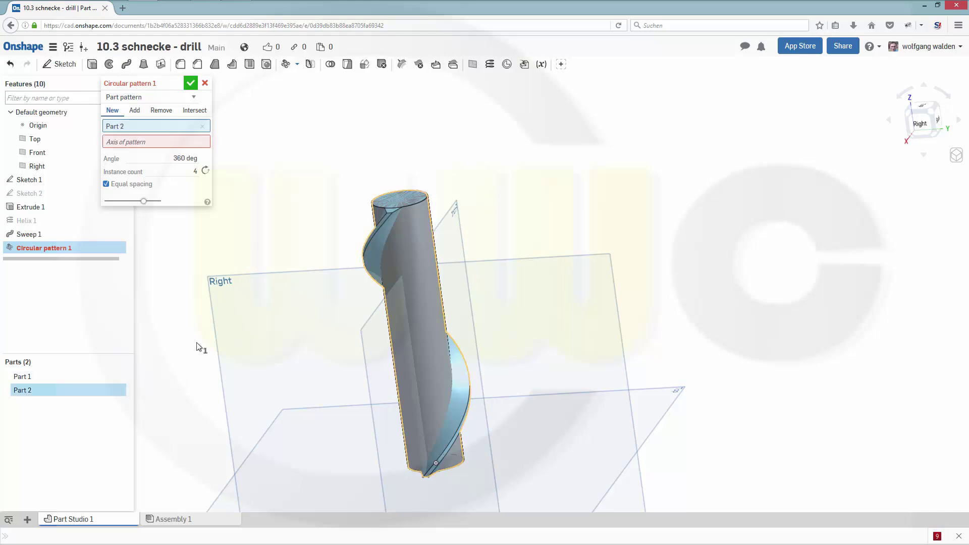
click(154, 146)
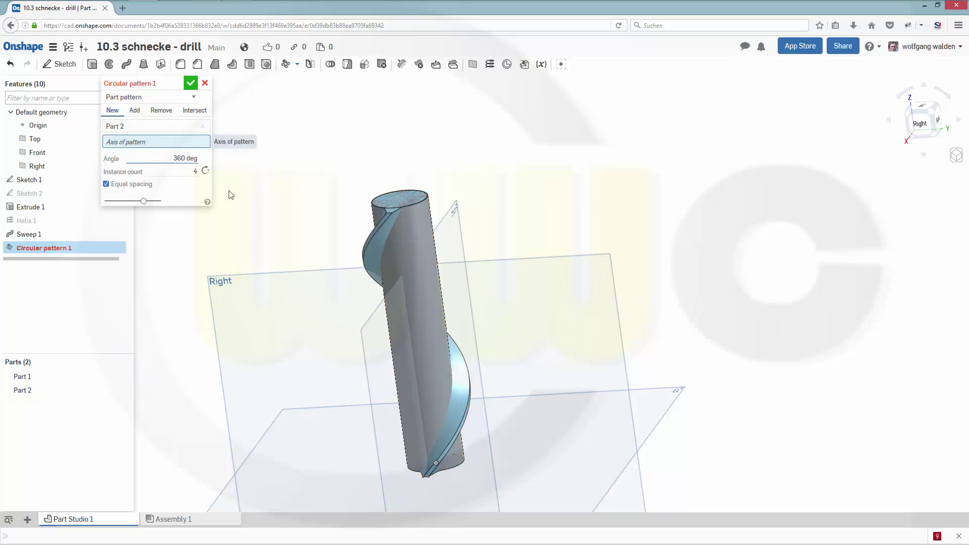
click(414, 269)
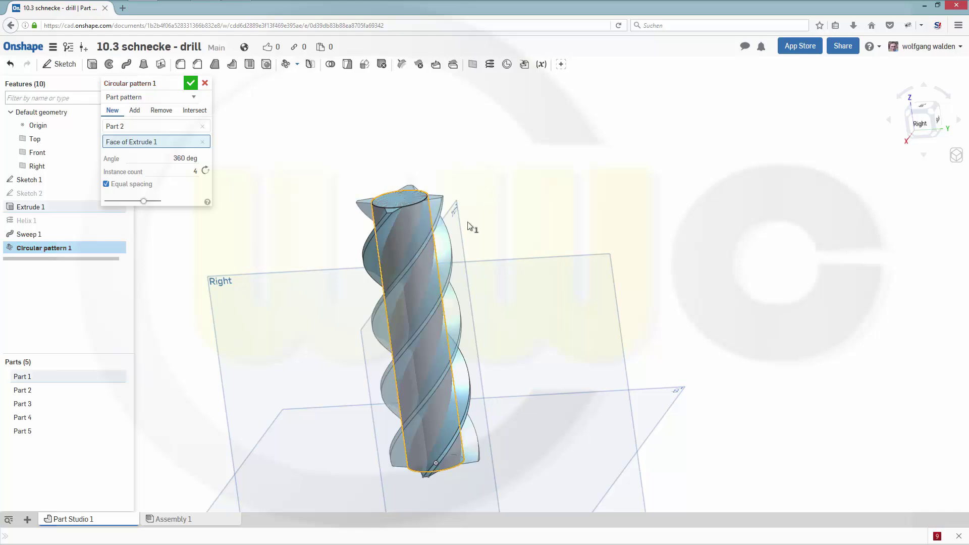
right_drag(522, 182, 512, 200)
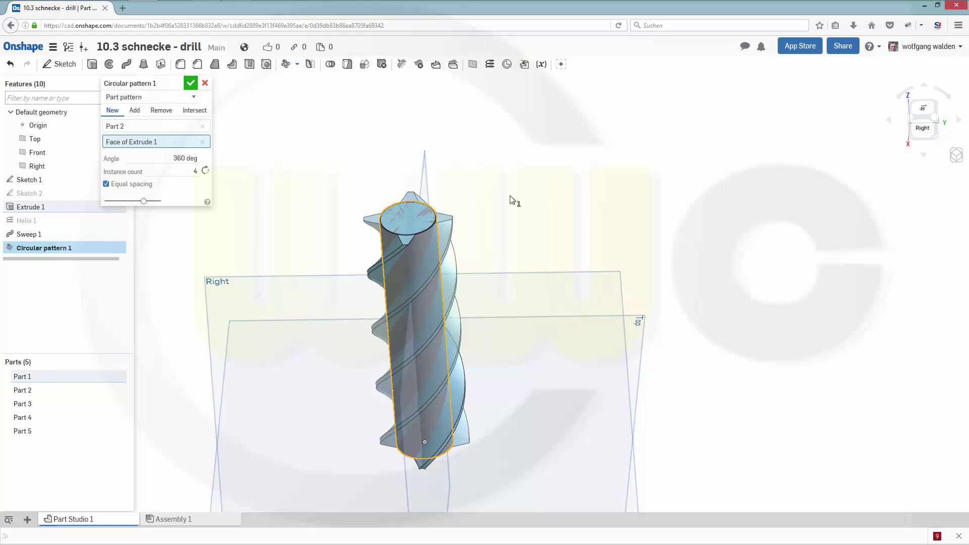
click(135, 113)
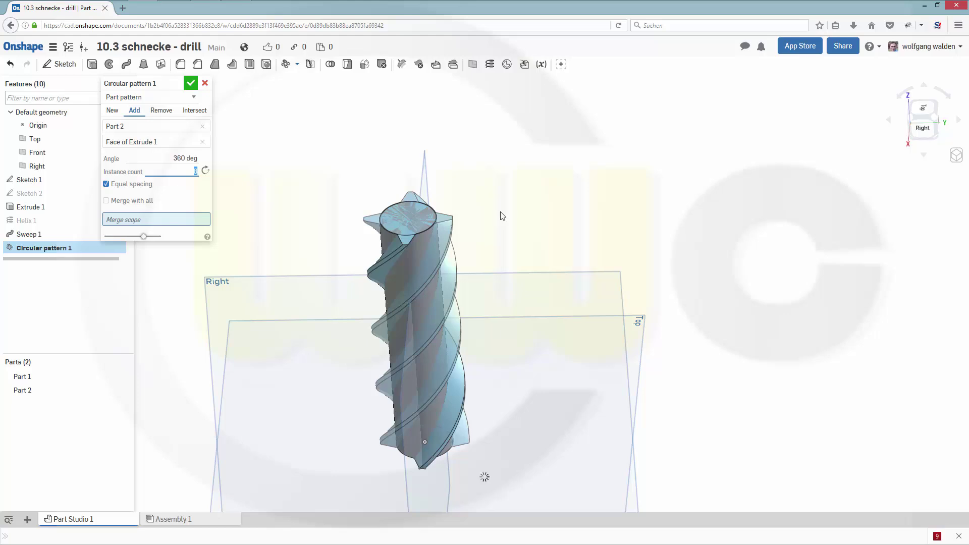
click(190, 84)
Boolean-union Part 1 and Part 2 into one fluted drill body
key(shift+4)
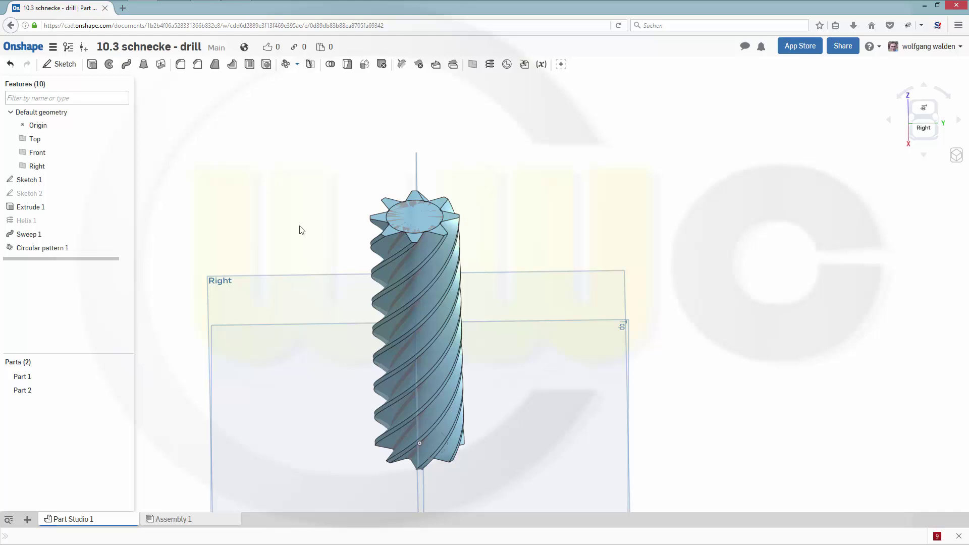
right_drag(299, 223, 289, 205)
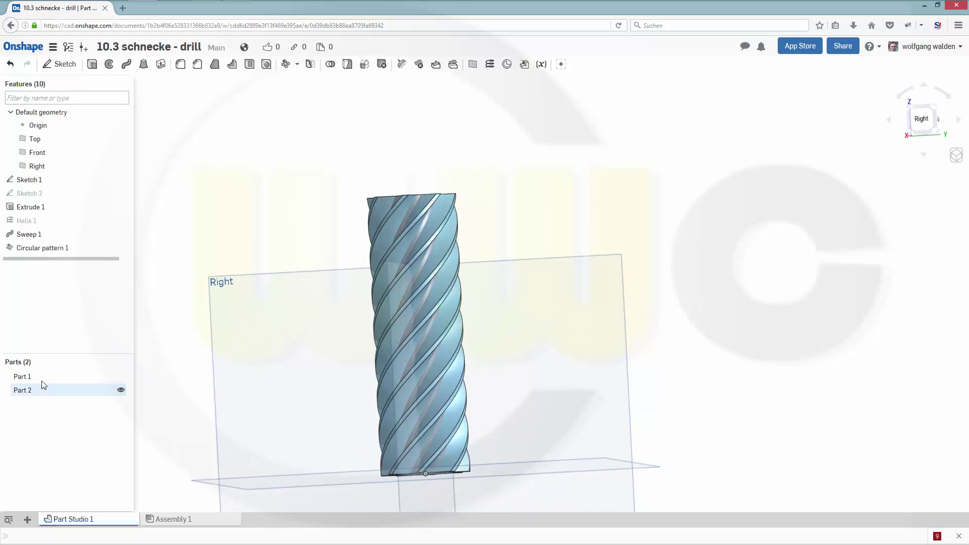
click(330, 65)
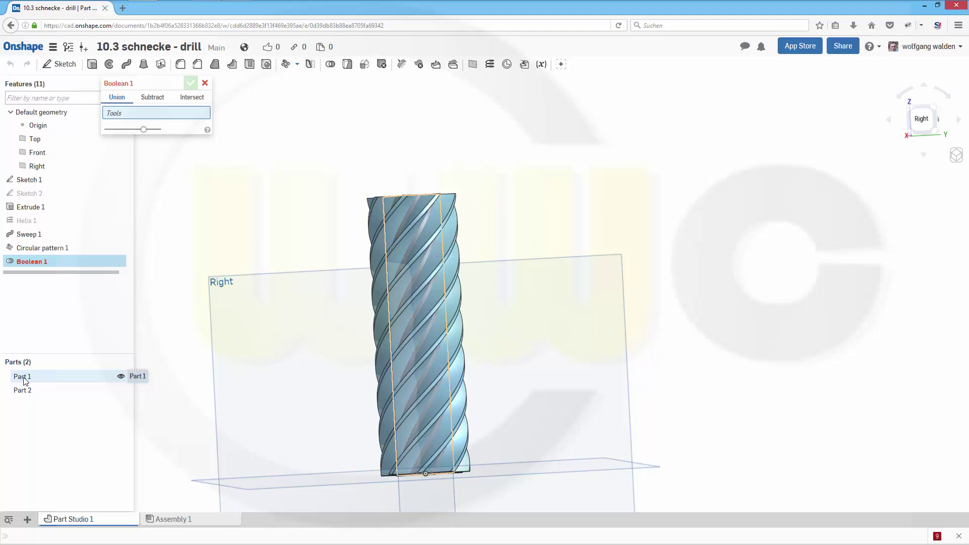
click(29, 376)
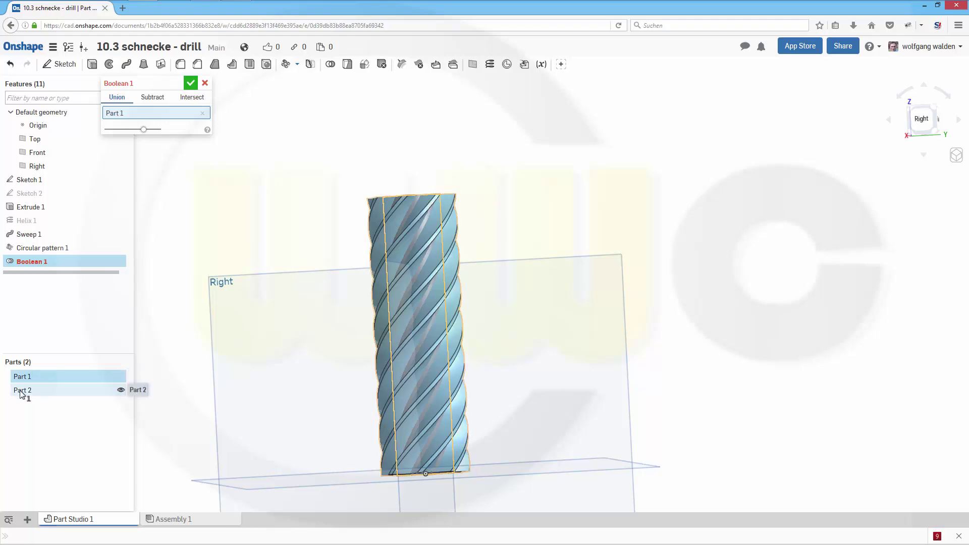
click(25, 391)
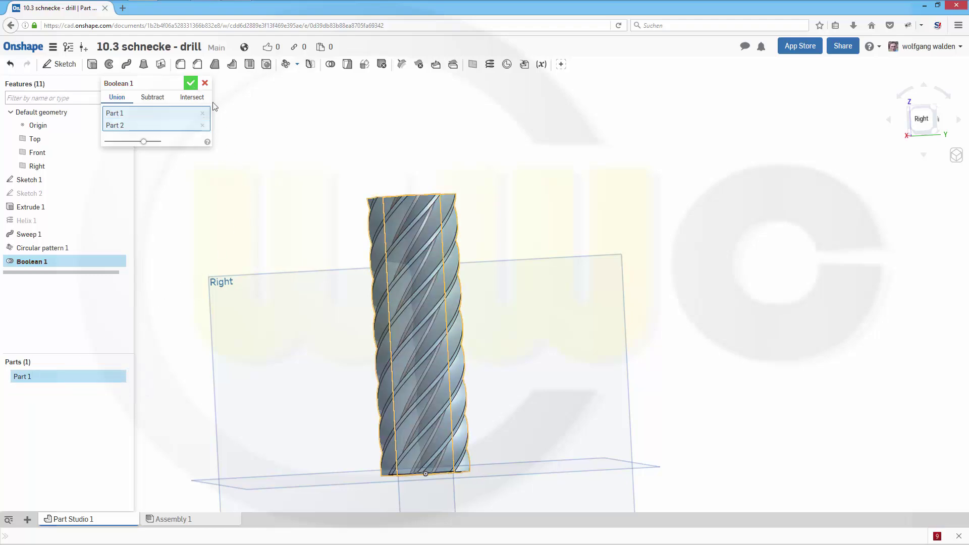
click(191, 83)
scroll(342, 244, up, 3)
Hide all default planes from the Right plane's menu, leaving only the fluted drill visible
scroll(379, 309, down, 3)
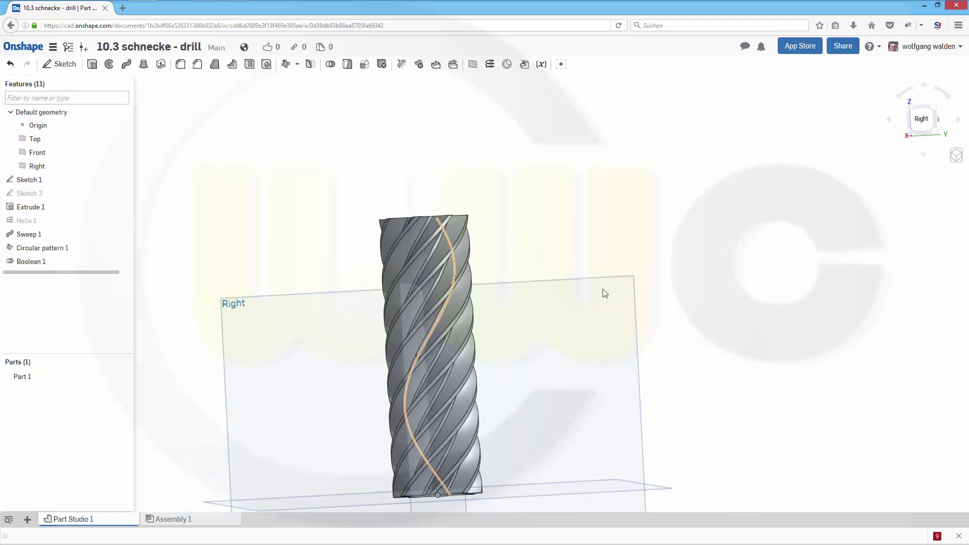
right_click(598, 283)
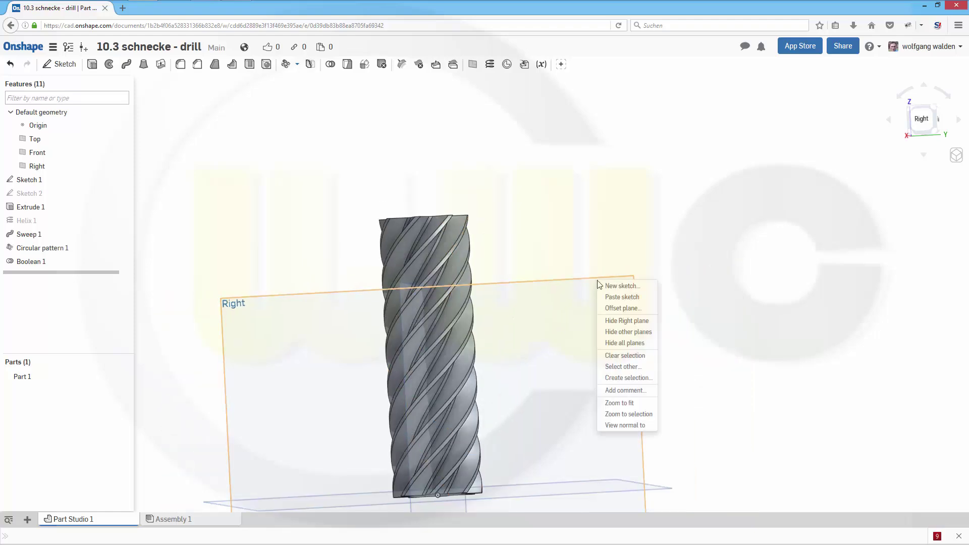
click(624, 343)
scroll(514, 354, up, 3)
right_drag(514, 380, 407, 392)
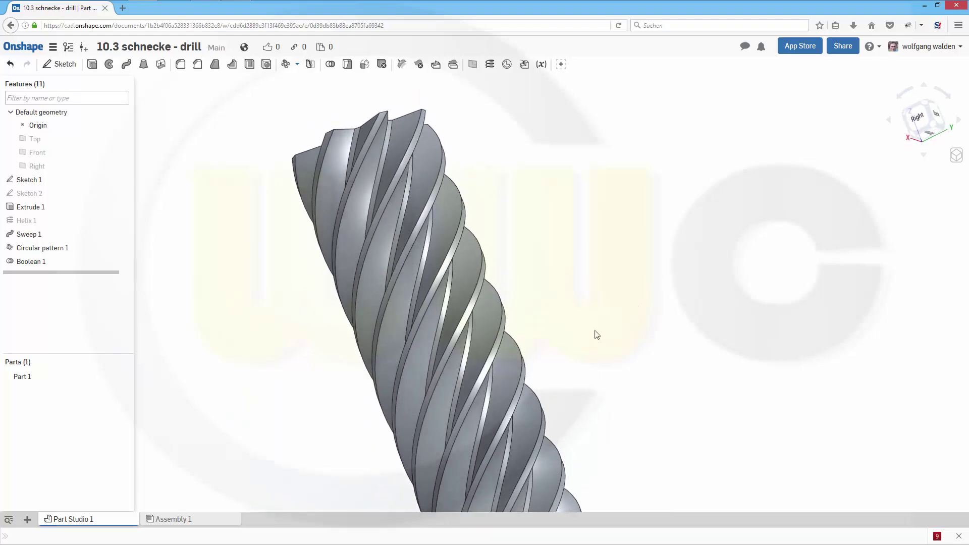